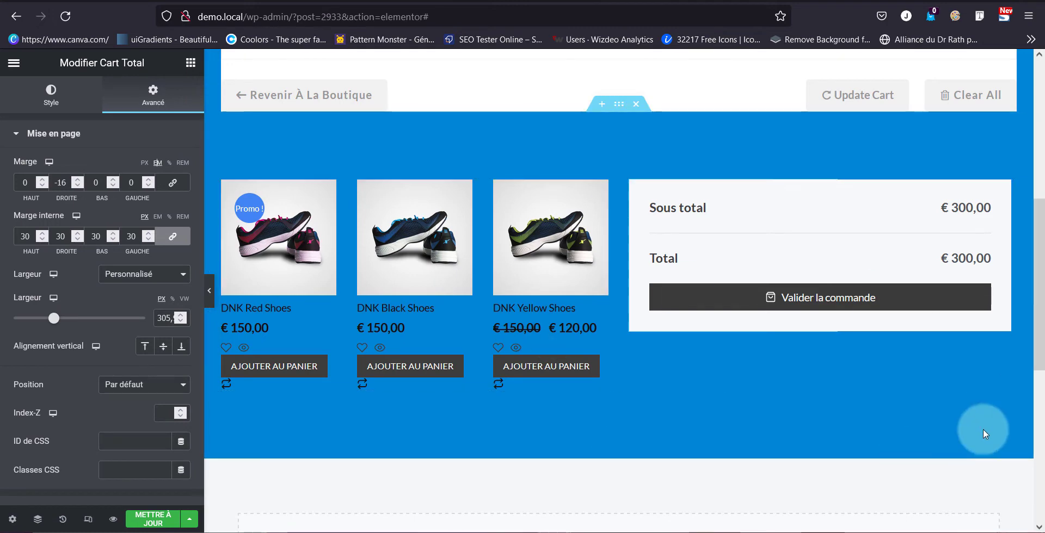
Switch the cart template preview to the mobile view in responsive mode.
{"action": "scroll", "coordinate": [687, 350], "scroll_direction": "up", "scroll_amount": 4}
{"action": "scroll", "coordinate": [615, 414], "scroll_direction": "up", "scroll_amount": 3}
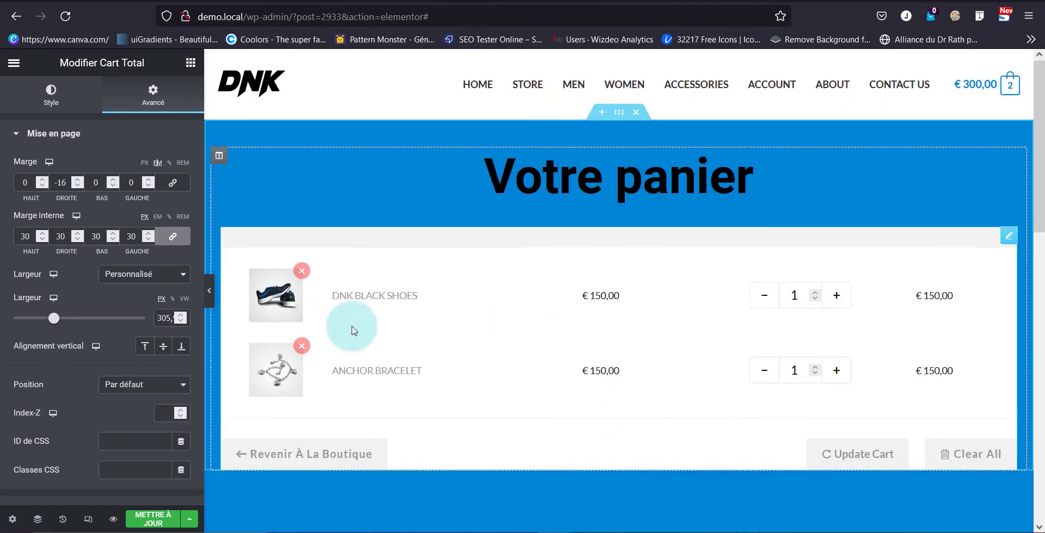
{"action": "left_click", "coordinate": [84, 524]}
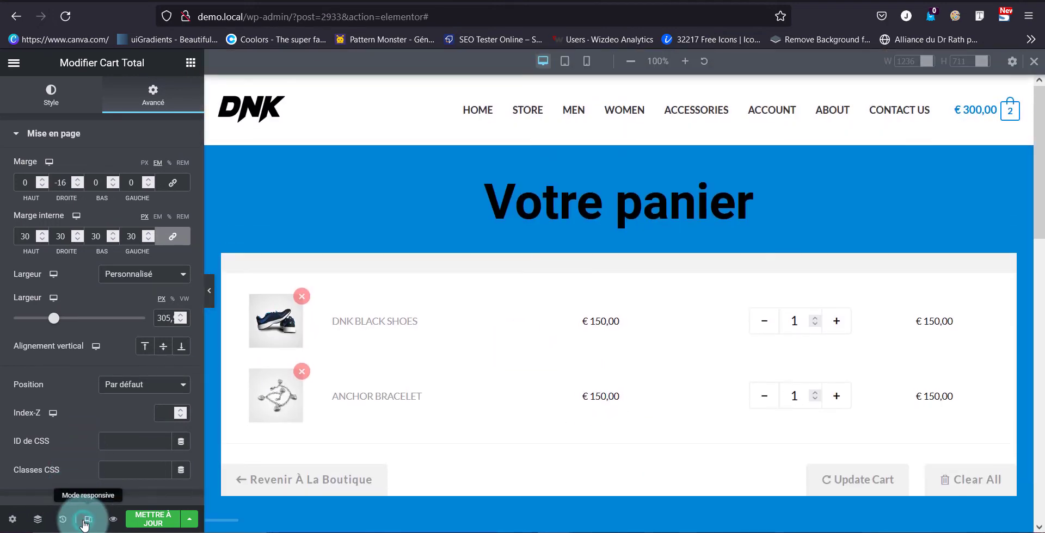
{"action": "left_click", "coordinate": [587, 64]}
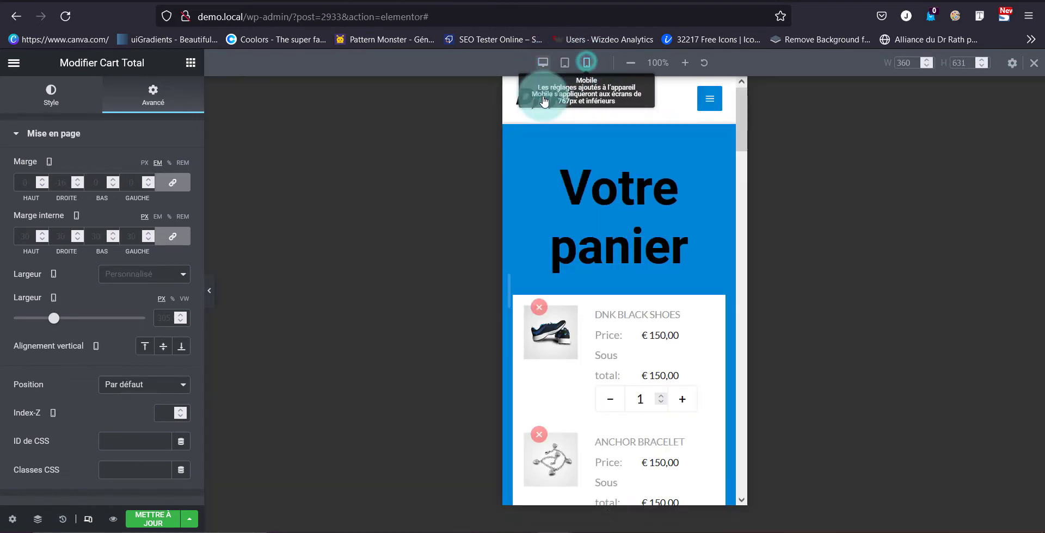
Set all four mobile margins of the Cart Total widget to 0 em.
{"action": "scroll", "coordinate": [551, 154], "scroll_direction": "down", "scroll_amount": 10}
{"action": "scroll", "coordinate": [629, 268], "scroll_direction": "down", "scroll_amount": 3}
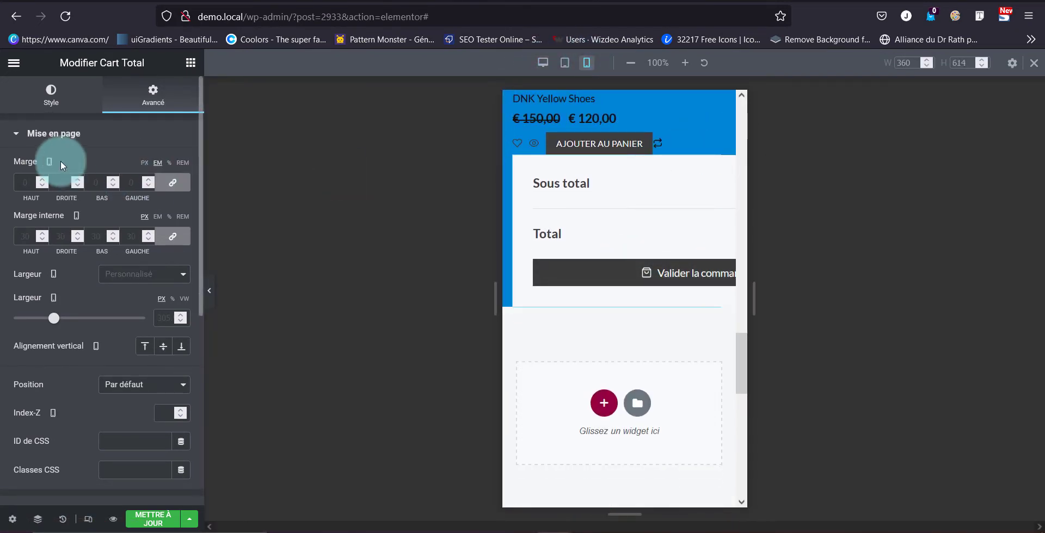
{"action": "type", "text": "0"}
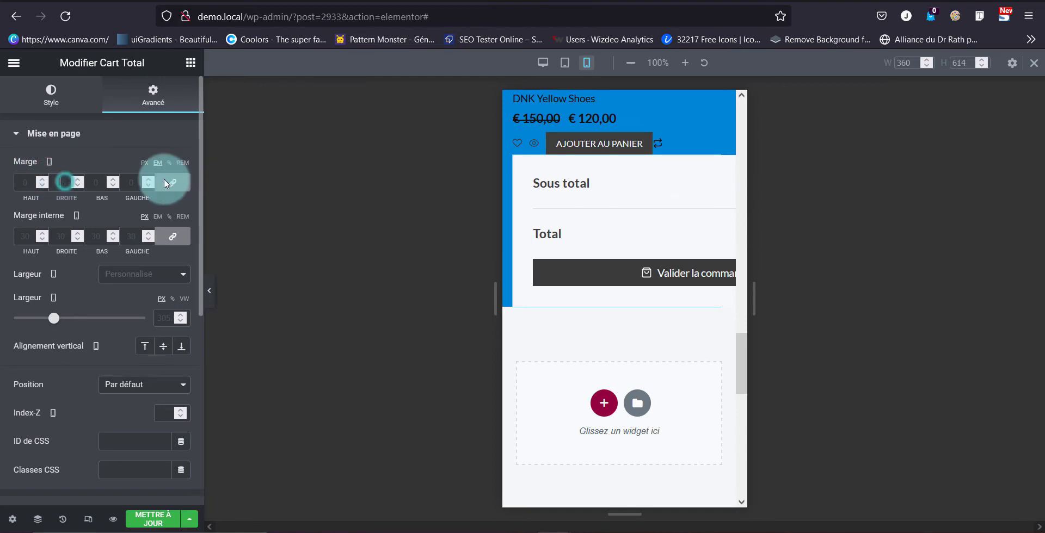
{"action": "left_click", "coordinate": [184, 188]}
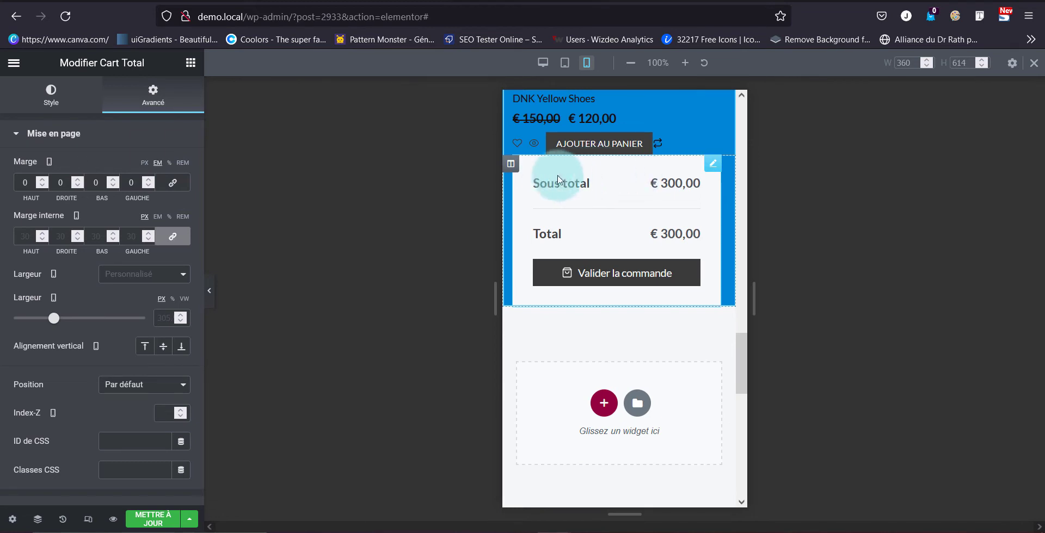
Give the column holding the cart total a mobile padding of 1 em on all four sides.
{"action": "left_click", "coordinate": [510, 165]}
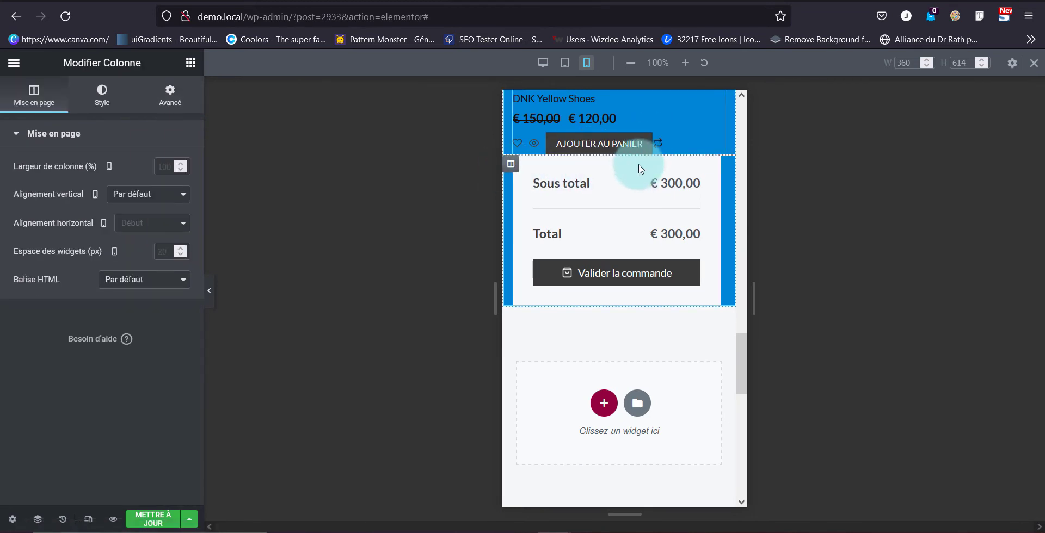
{"action": "left_click", "coordinate": [160, 101]}
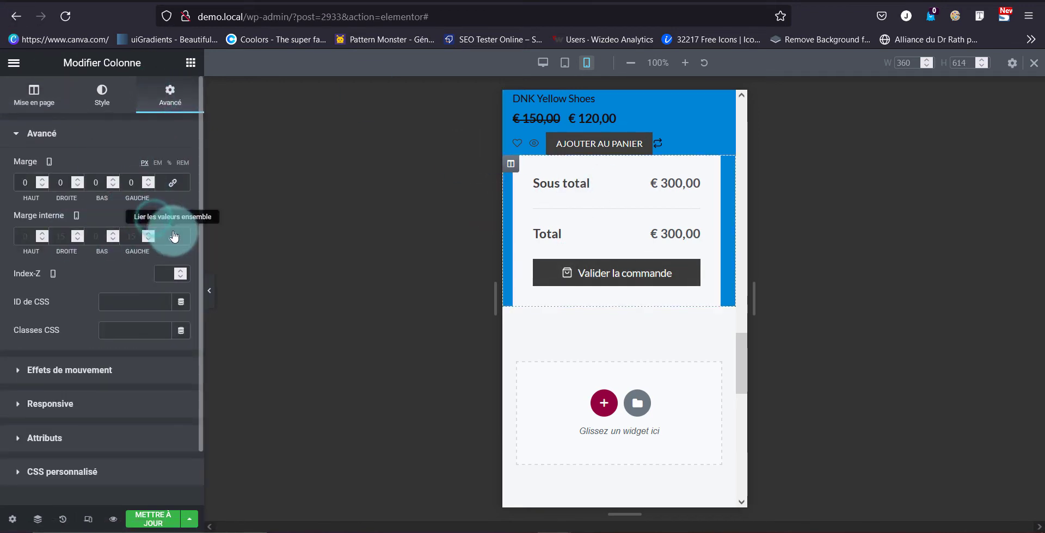
{"action": "left_click", "coordinate": [43, 234]}
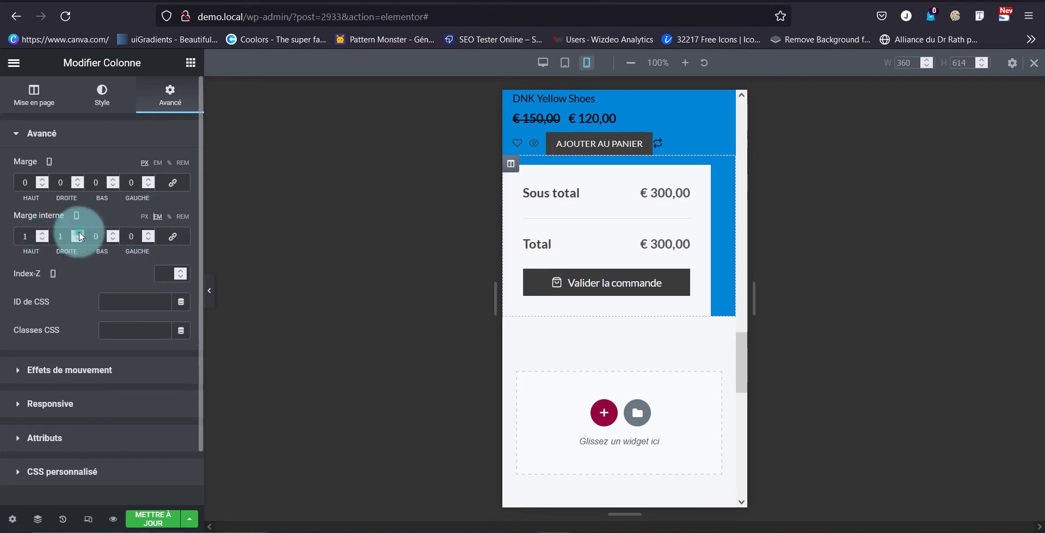
{"action": "left_click", "coordinate": [112, 234]}
{"action": "left_click", "coordinate": [148, 234]}
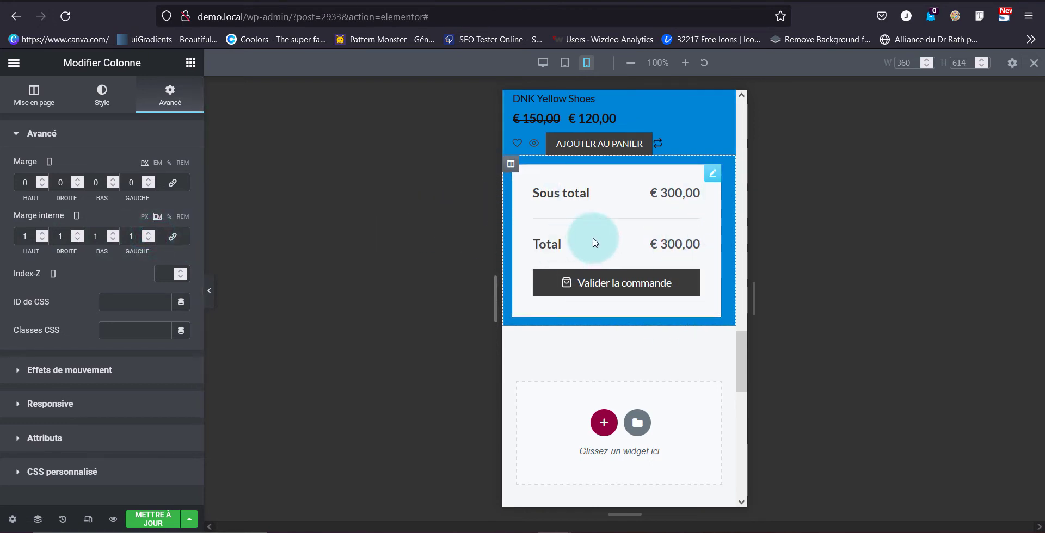
Examine the mobile layout of the cart table, the cross-sell products and the totals block.
{"action": "scroll", "coordinate": [596, 241], "scroll_direction": "up", "scroll_amount": 10}
{"action": "scroll", "coordinate": [593, 242], "scroll_direction": "up", "scroll_amount": 10}
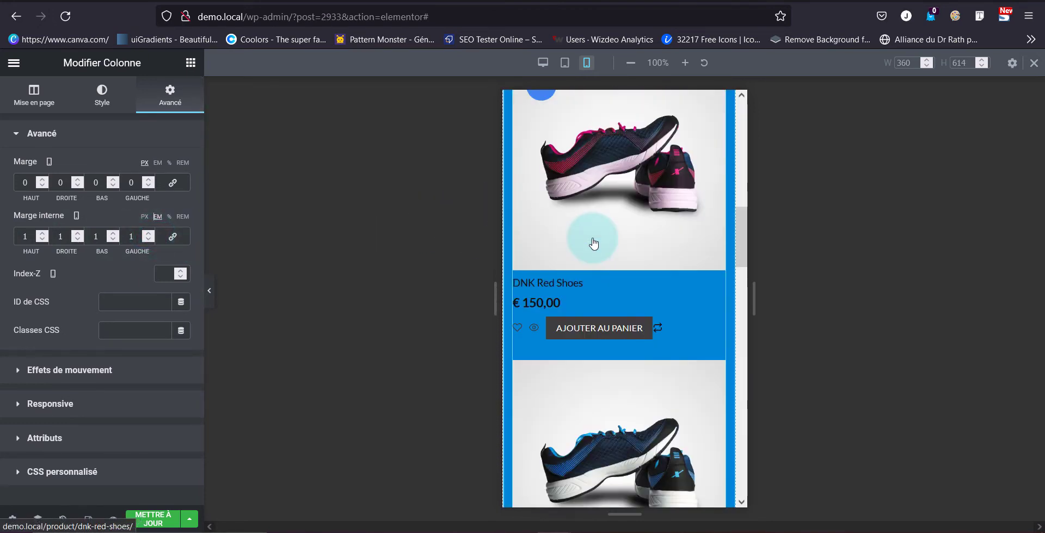
{"action": "scroll", "coordinate": [687, 369], "scroll_direction": "down", "scroll_amount": 15}
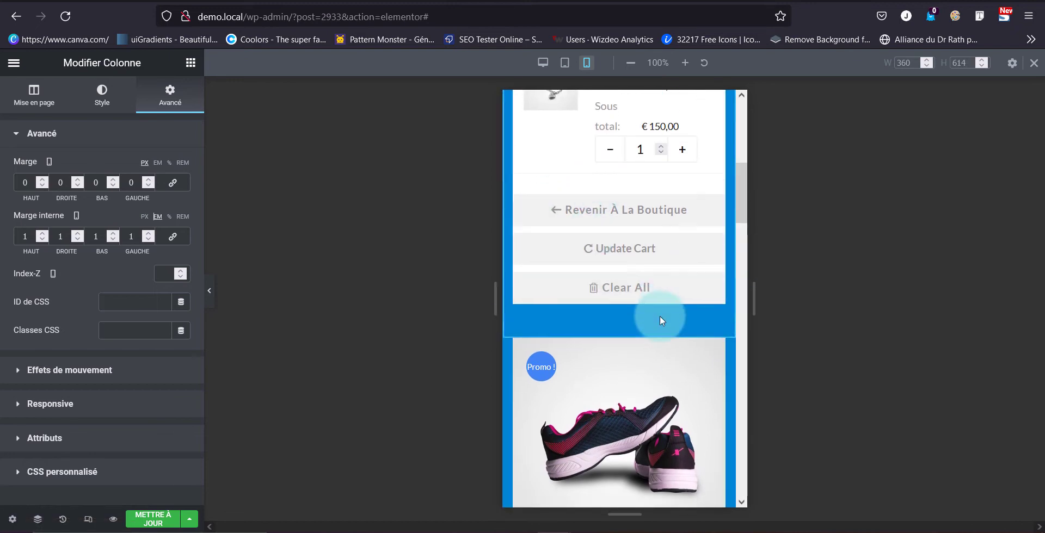
{"action": "scroll", "coordinate": [618, 310], "scroll_direction": "down", "scroll_amount": 8}
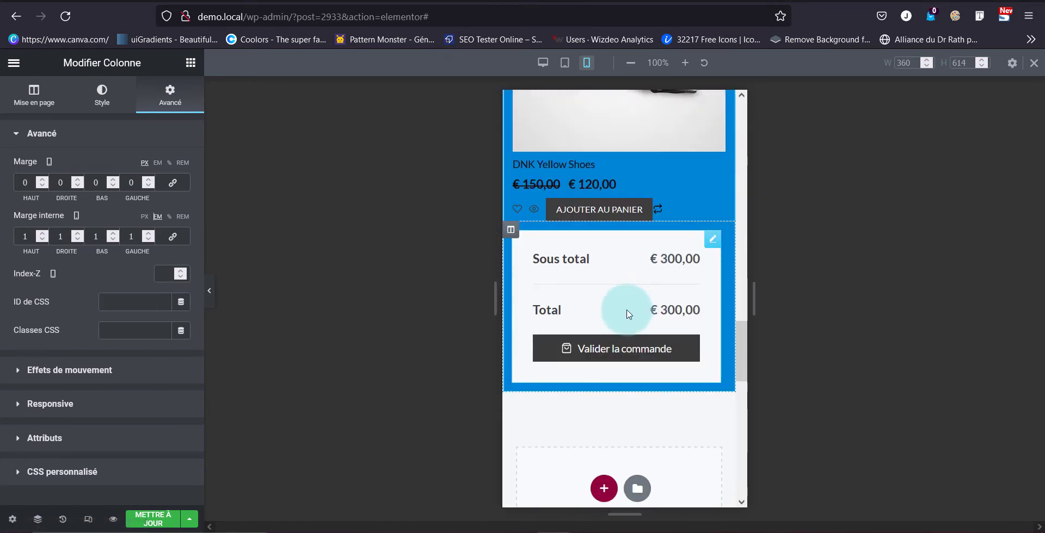
{"action": "scroll", "coordinate": [614, 304], "scroll_direction": "up", "scroll_amount": 12}
{"action": "scroll", "coordinate": [614, 309], "scroll_direction": "up", "scroll_amount": 8}
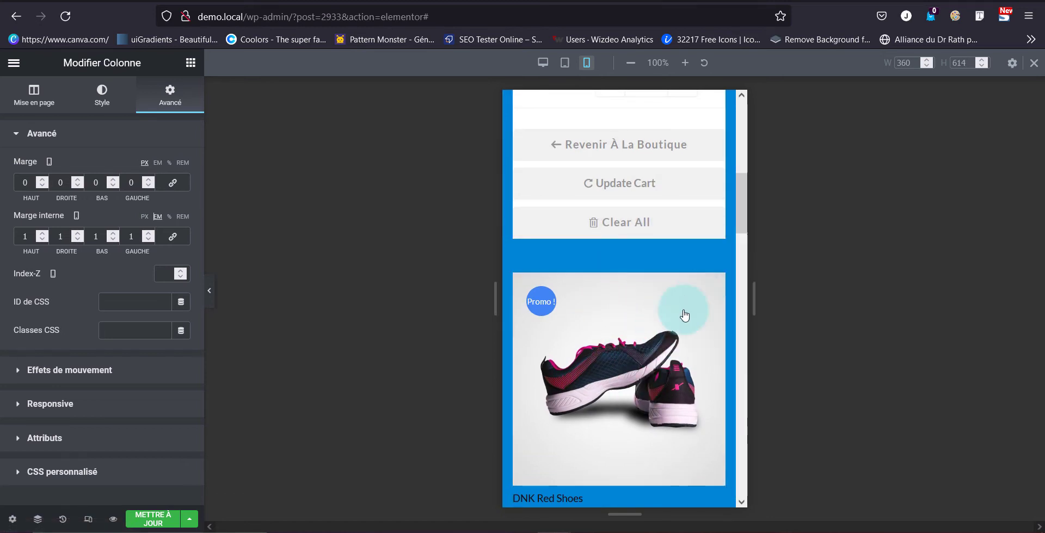
{"action": "scroll", "coordinate": [672, 319], "scroll_direction": "down", "scroll_amount": 4}
{"action": "scroll", "coordinate": [681, 297], "scroll_direction": "up", "scroll_amount": 4}
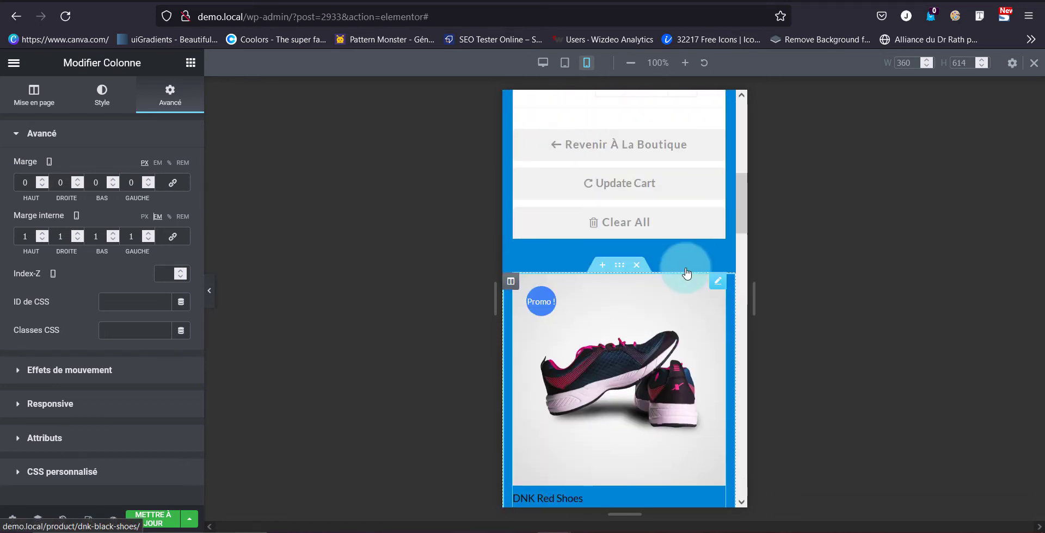
Set the mobile column count of the Cross-Sell widget to 3.
{"action": "left_click", "coordinate": [719, 282]}
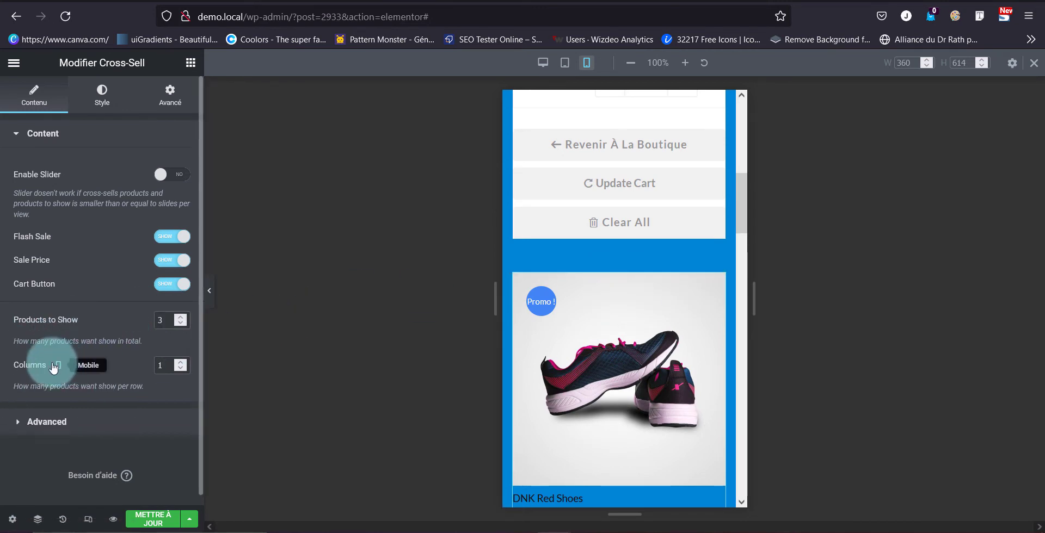
{"action": "left_click", "coordinate": [180, 363]}
{"action": "left_click", "coordinate": [180, 362]}
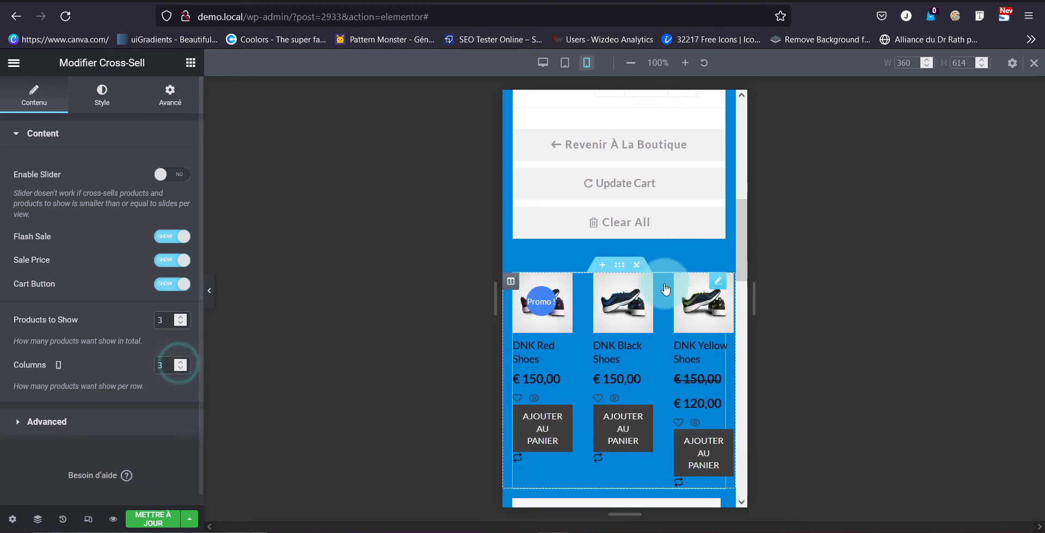
Try the Cross-Sell widget with 2 mobile columns and 4 products to show.
{"action": "left_click", "coordinate": [180, 368]}
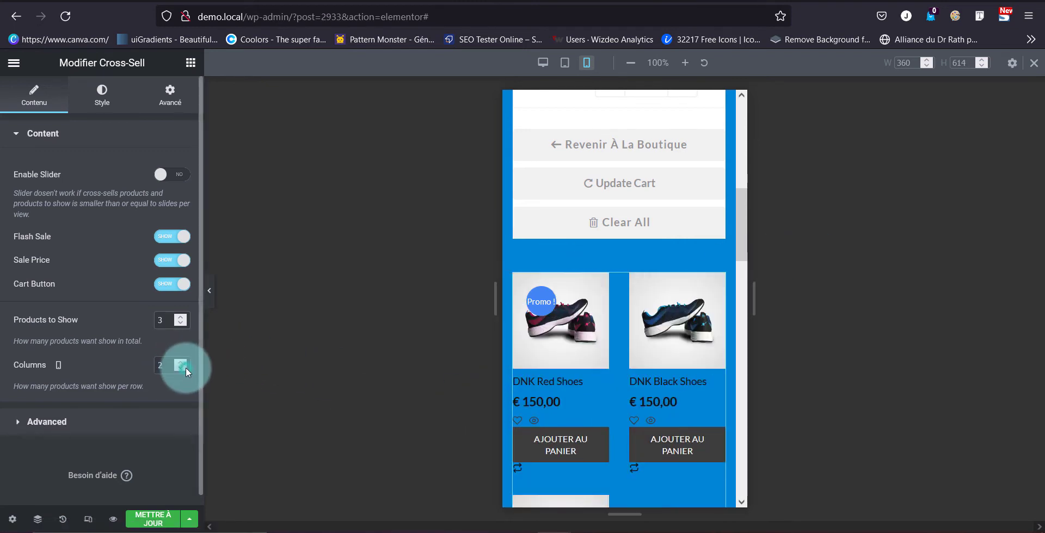
{"action": "left_click", "coordinate": [180, 317]}
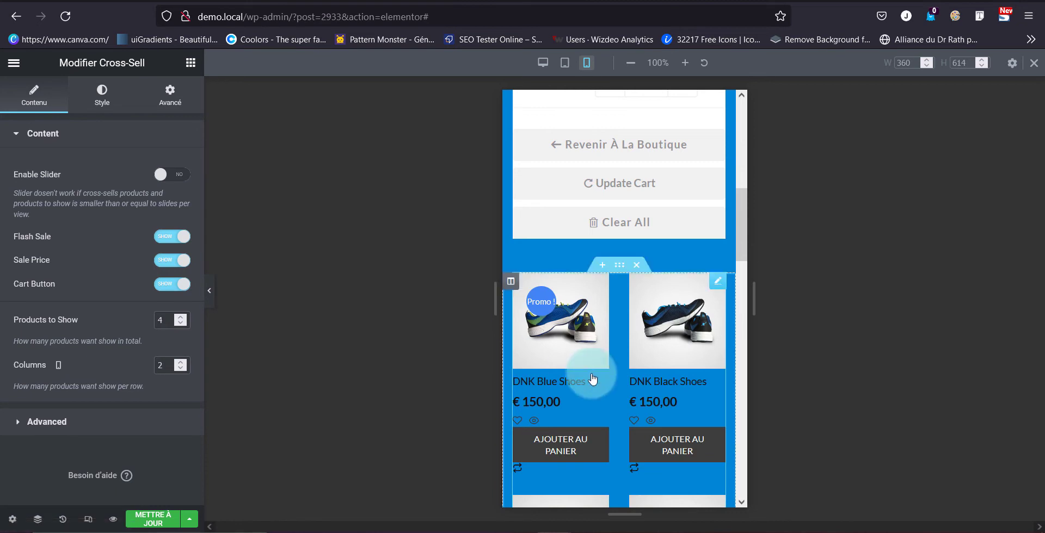
{"action": "scroll", "coordinate": [593, 379], "scroll_direction": "down", "scroll_amount": 4}
{"action": "scroll", "coordinate": [642, 415], "scroll_direction": "up", "scroll_amount": 3}
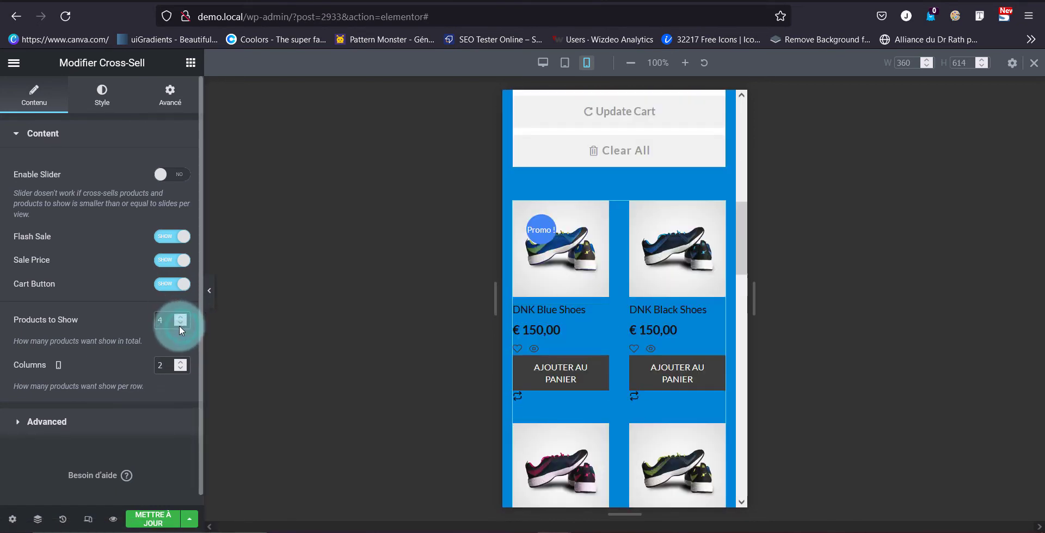
Set the Cross-Sell widget to show 3 products in 3 mobile columns.
{"action": "left_click", "coordinate": [181, 363]}
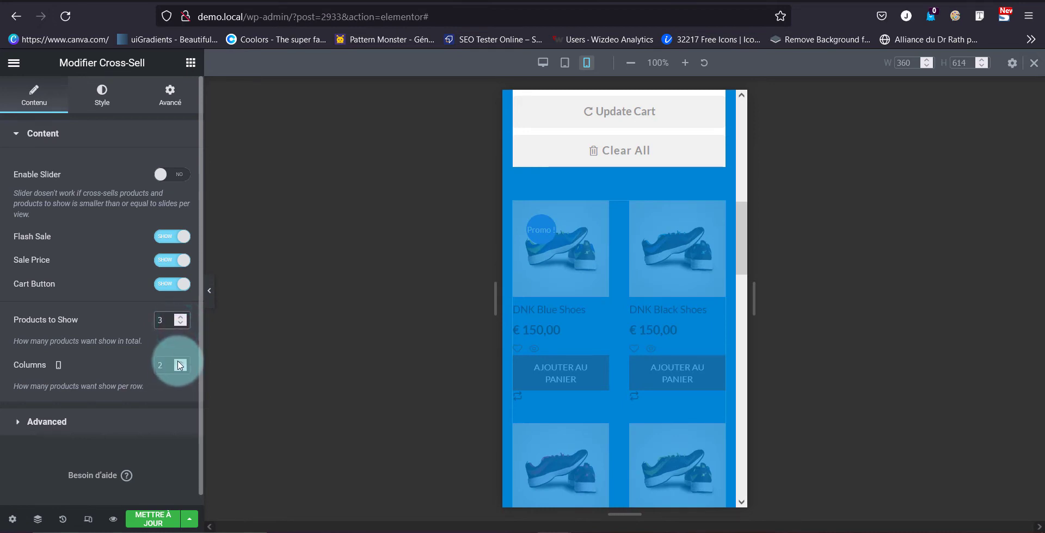
{"action": "left_click", "coordinate": [180, 363]}
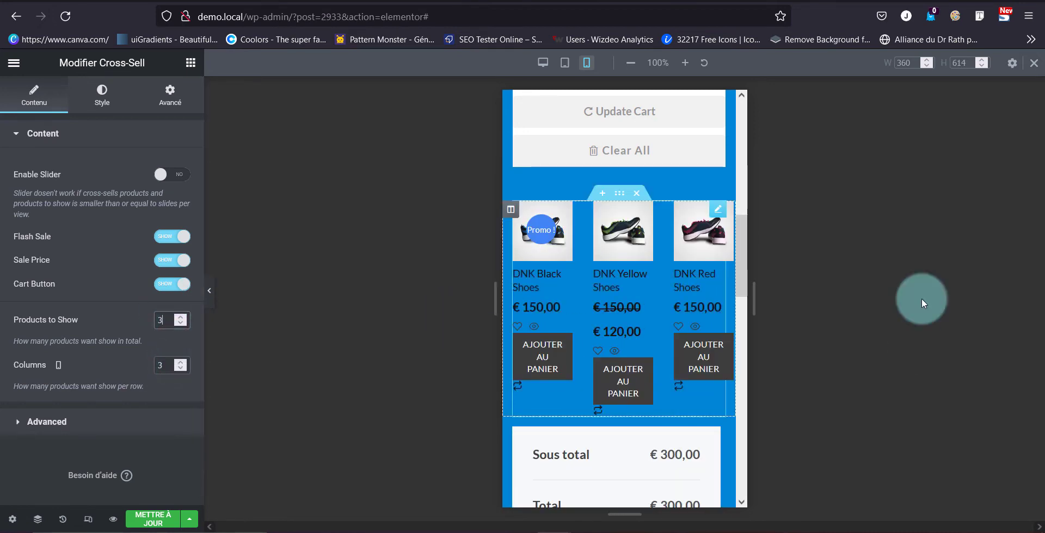
{"action": "scroll", "coordinate": [692, 326], "scroll_direction": "down", "scroll_amount": 3}
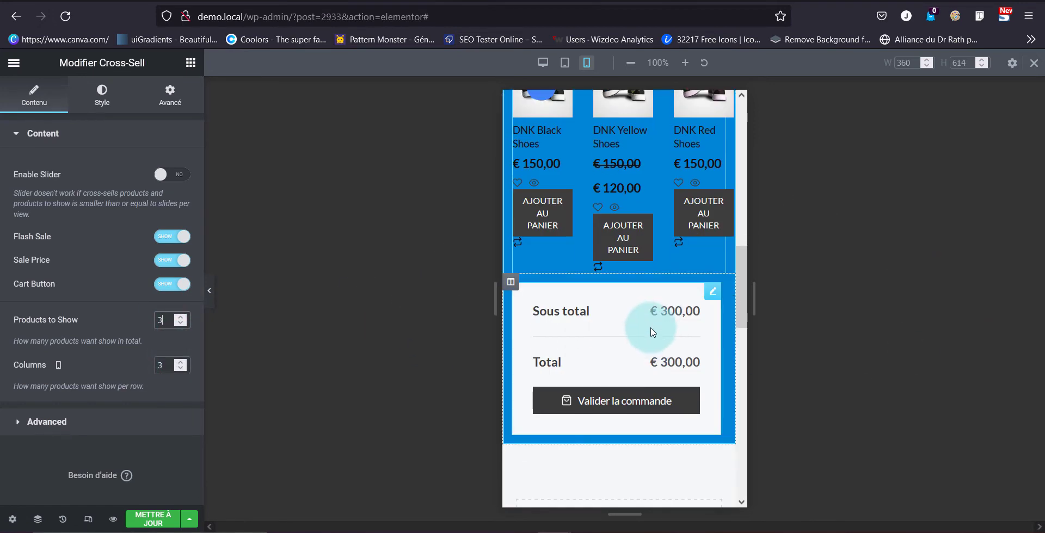
{"action": "scroll", "coordinate": [648, 327], "scroll_direction": "up", "scroll_amount": 10}
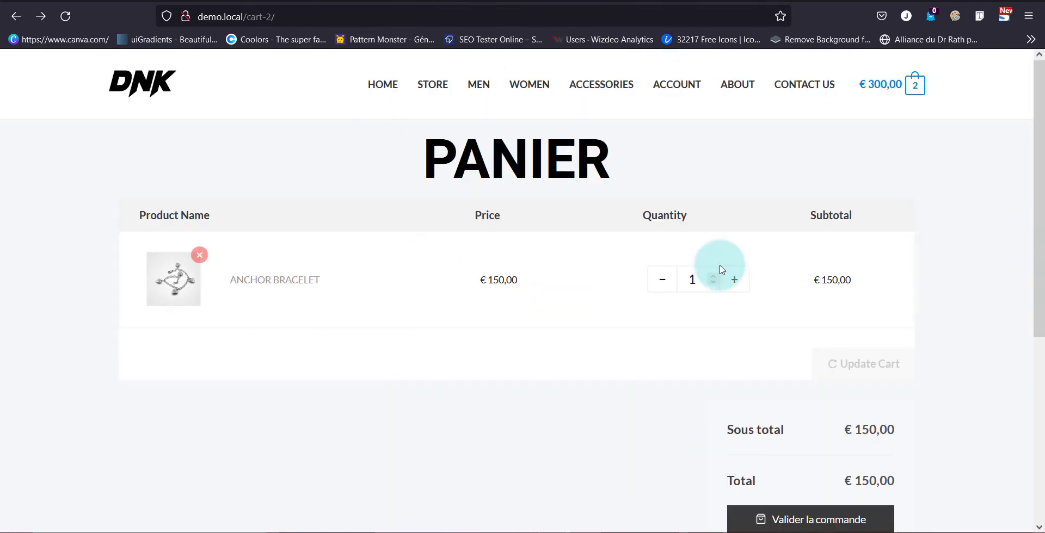
Reload the live cart page and check its layout and whether cross-sell products appear.
{"action": "left_click", "coordinate": [56, 15]}
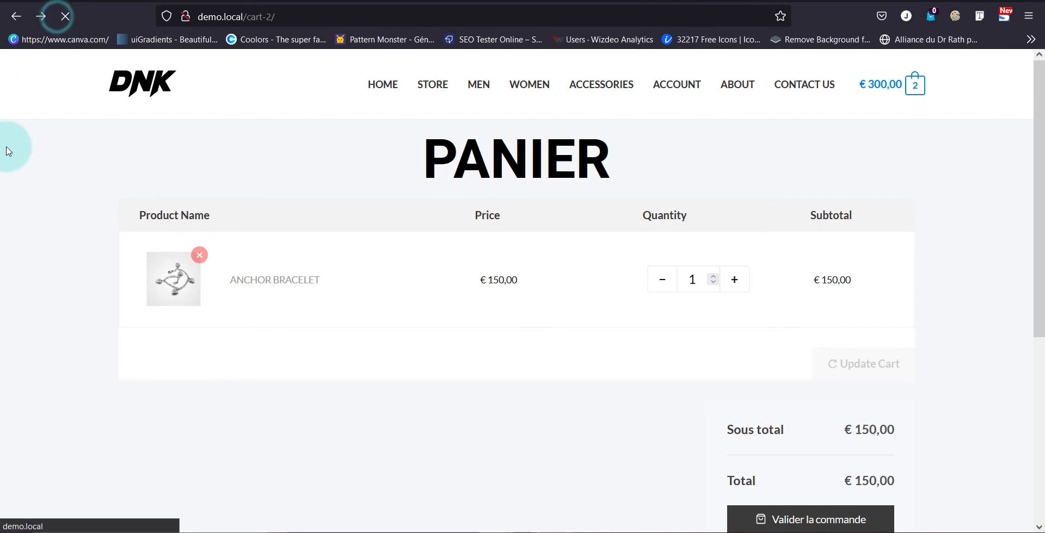
{"action": "scroll", "coordinate": [7, 147], "scroll_direction": "down", "scroll_amount": 5}
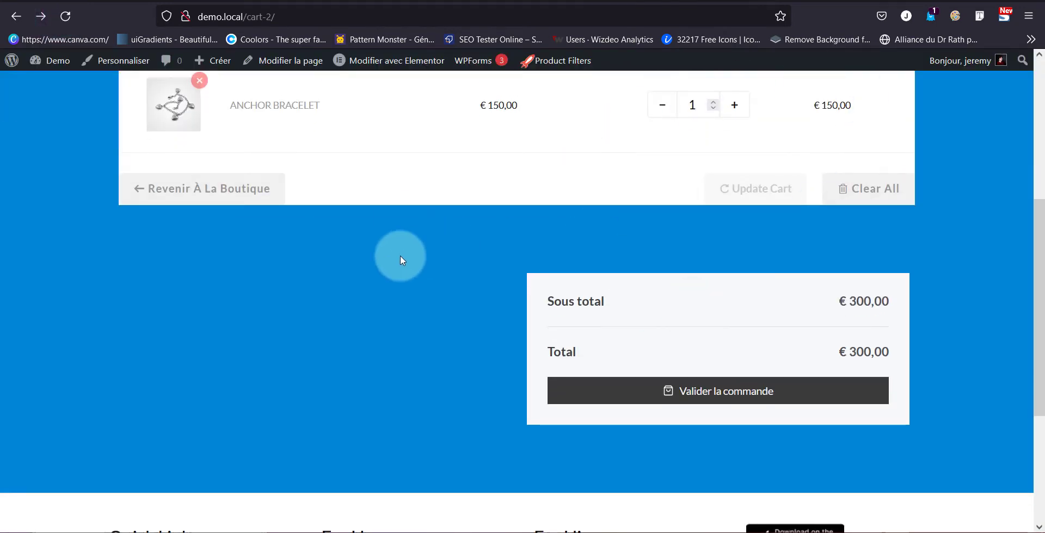
{"action": "scroll", "coordinate": [390, 260], "scroll_direction": "down", "scroll_amount": 4}
{"action": "scroll", "coordinate": [256, 279], "scroll_direction": "up", "scroll_amount": 3}
{"action": "scroll", "coordinate": [257, 279], "scroll_direction": "up", "scroll_amount": 4}
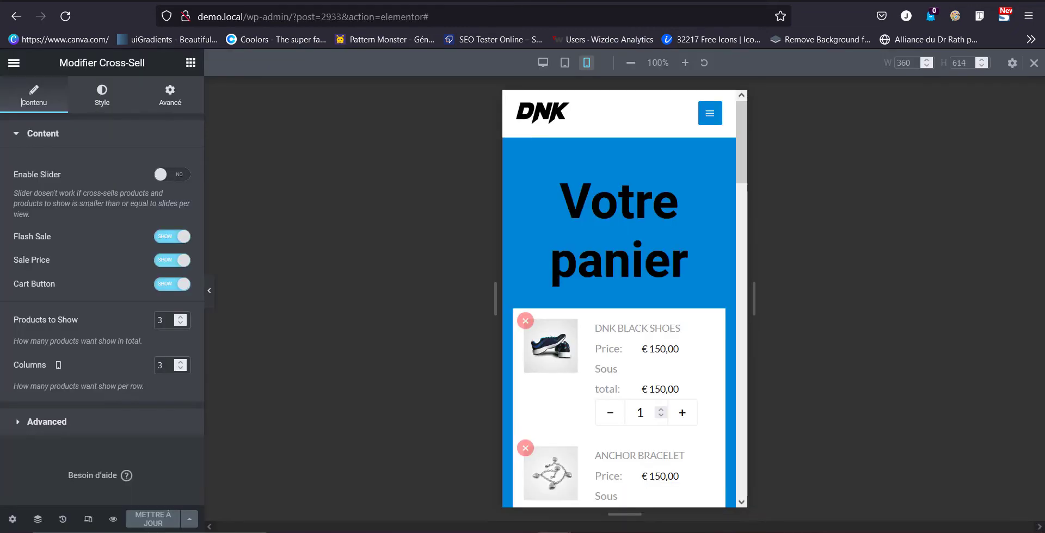
Leave the Elementor editor for the WordPress admin and open the product list in a new tab.
{"action": "left_click", "coordinate": [15, 63]}
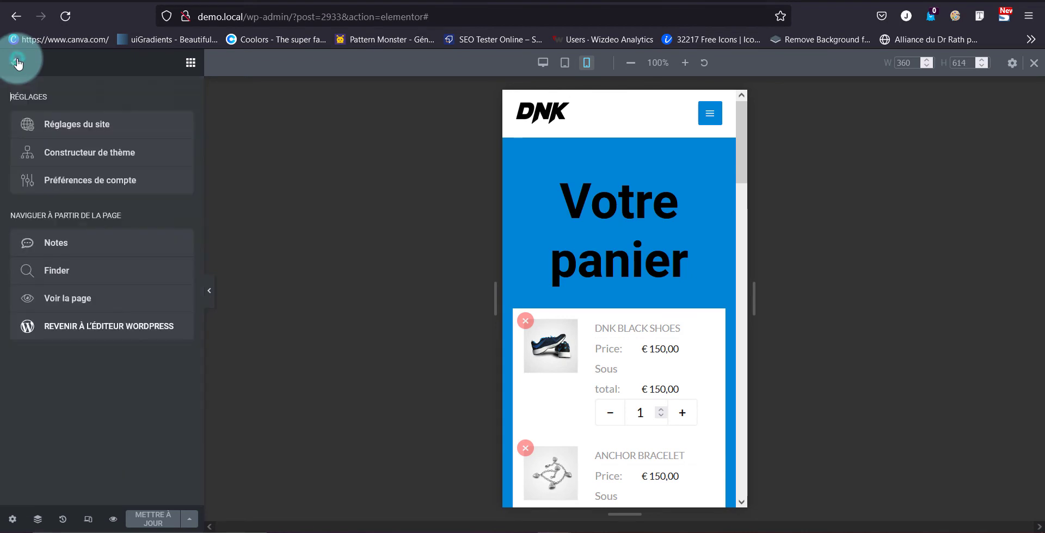
{"action": "left_click", "coordinate": [154, 330]}
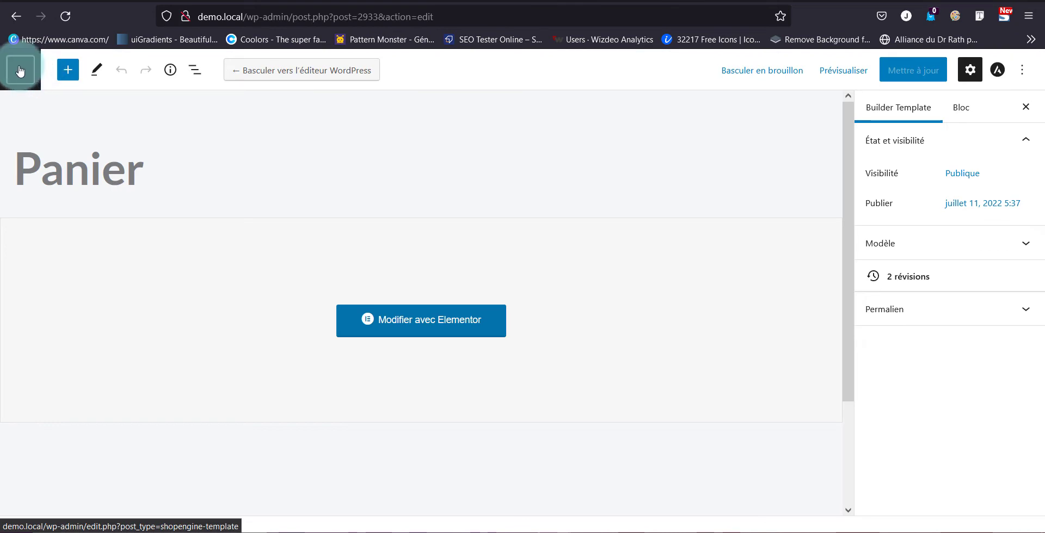
{"action": "left_click", "coordinate": [19, 70]}
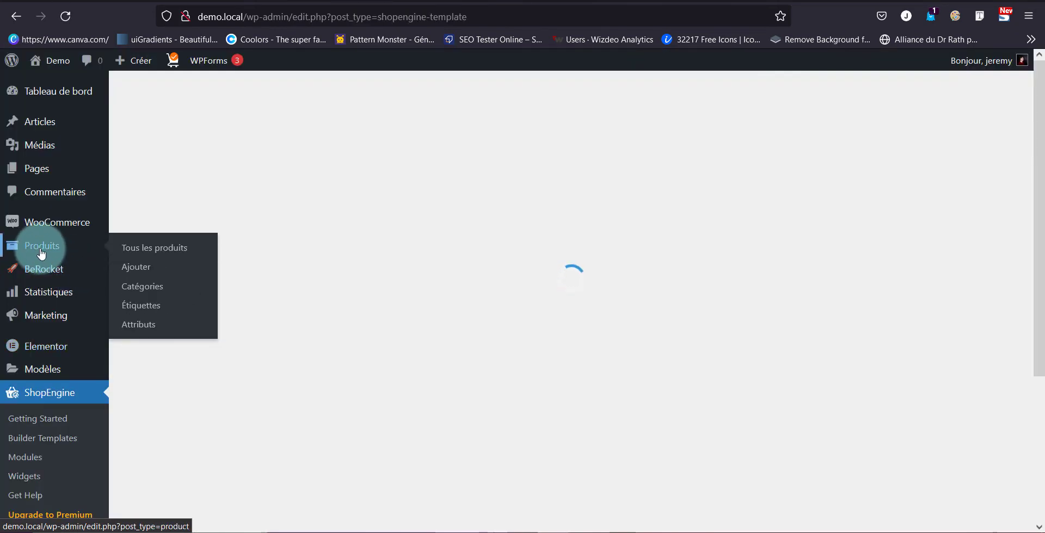
{"action": "left_click", "coordinate": [41, 252]}
{"action": "right_click", "coordinate": [57, 256]}
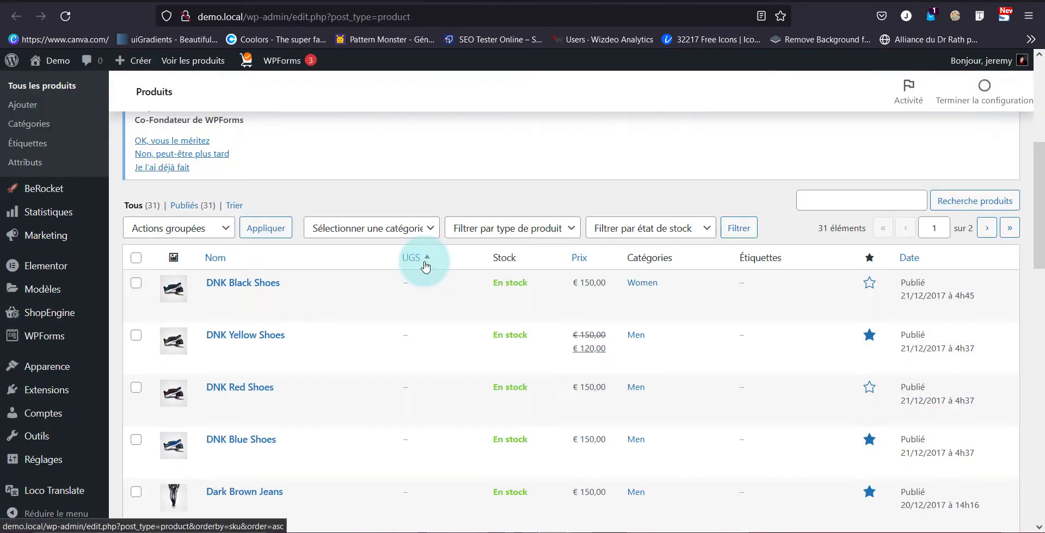
Open the DNK Black Shoes product for editing in a new tab.
{"action": "scroll", "coordinate": [322, 381], "scroll_direction": "down", "scroll_amount": 2}
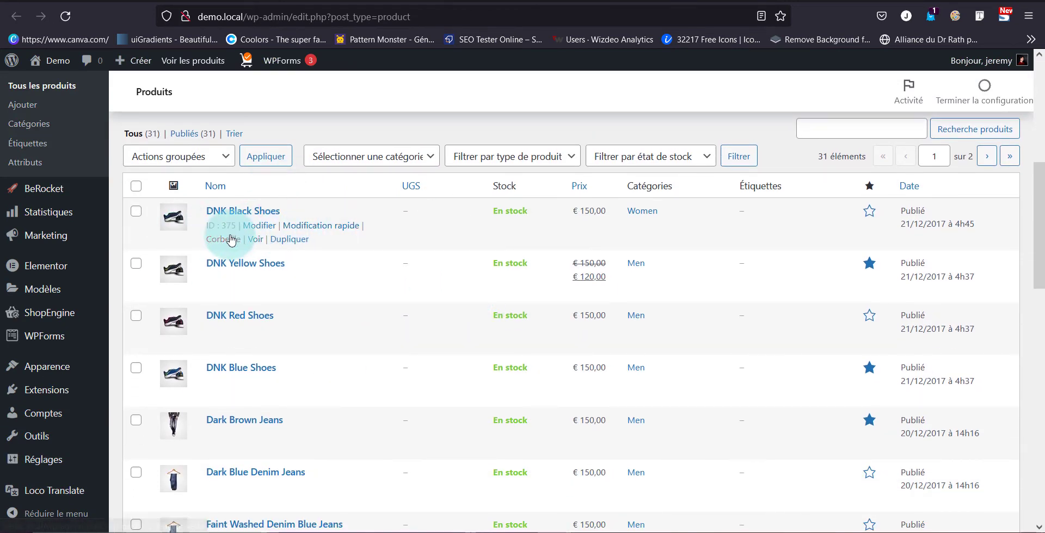
{"action": "right_click", "coordinate": [261, 228]}
{"action": "left_click", "coordinate": [275, 239]}
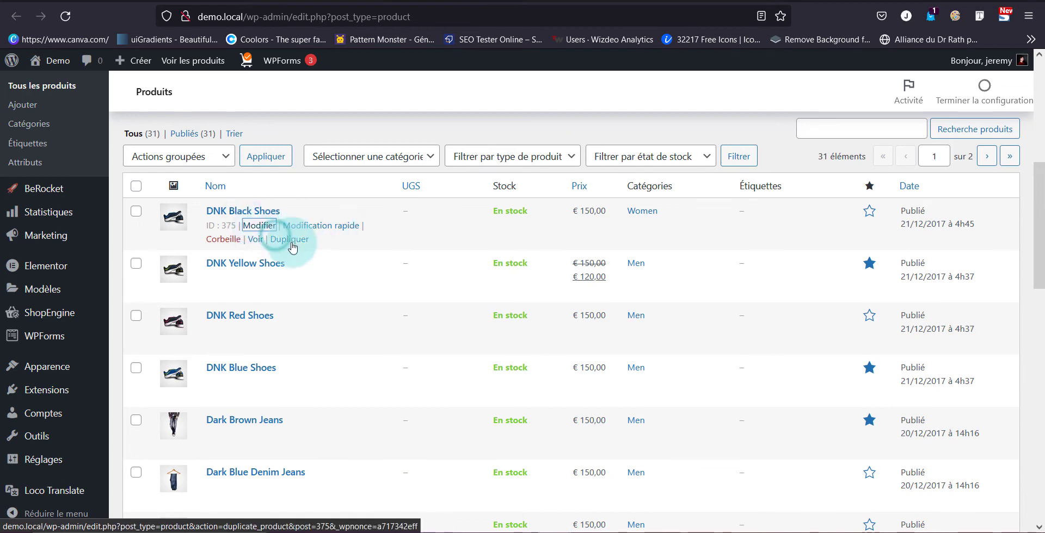
Check which other product is in the cart and open the Anchor Bracelet product for editing in a new tab.
{"action": "scroll", "coordinate": [253, 400], "scroll_direction": "down", "scroll_amount": 2}
{"action": "scroll", "coordinate": [252, 399], "scroll_direction": "up", "scroll_amount": 1}
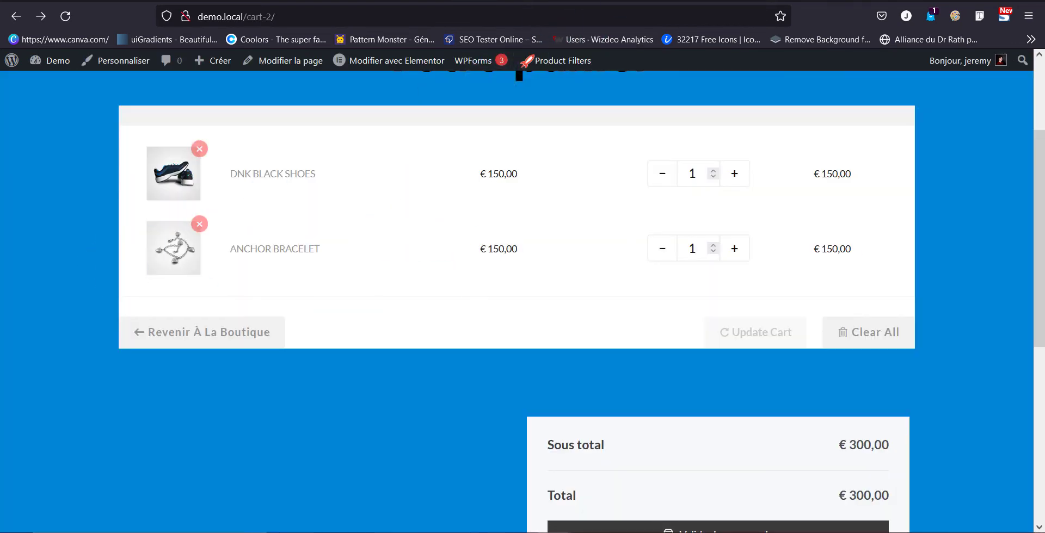
{"action": "left_click", "coordinate": [414, 1]}
{"action": "scroll", "coordinate": [299, 233], "scroll_direction": "down", "scroll_amount": 10}
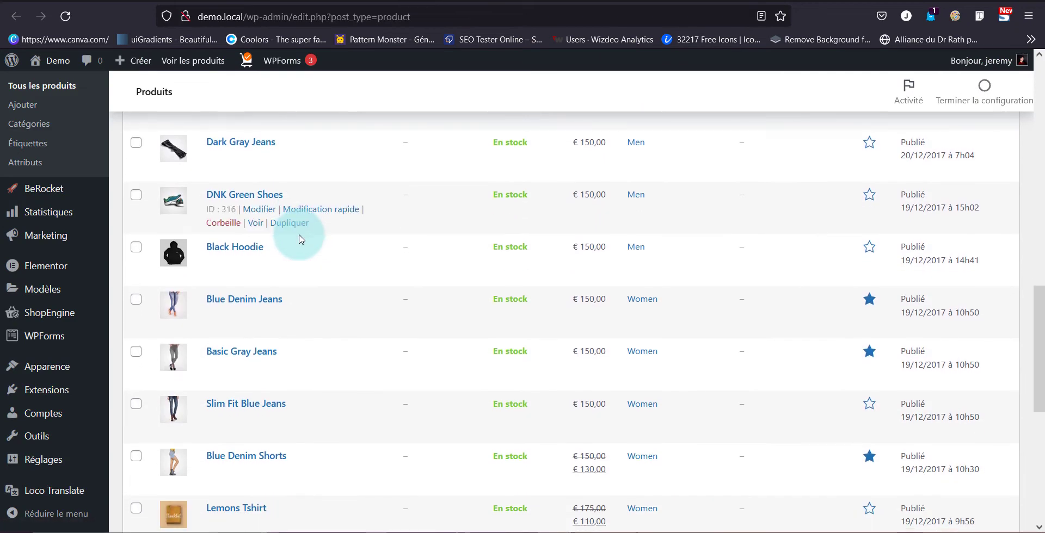
{"action": "scroll", "coordinate": [299, 239], "scroll_direction": "down", "scroll_amount": 3}
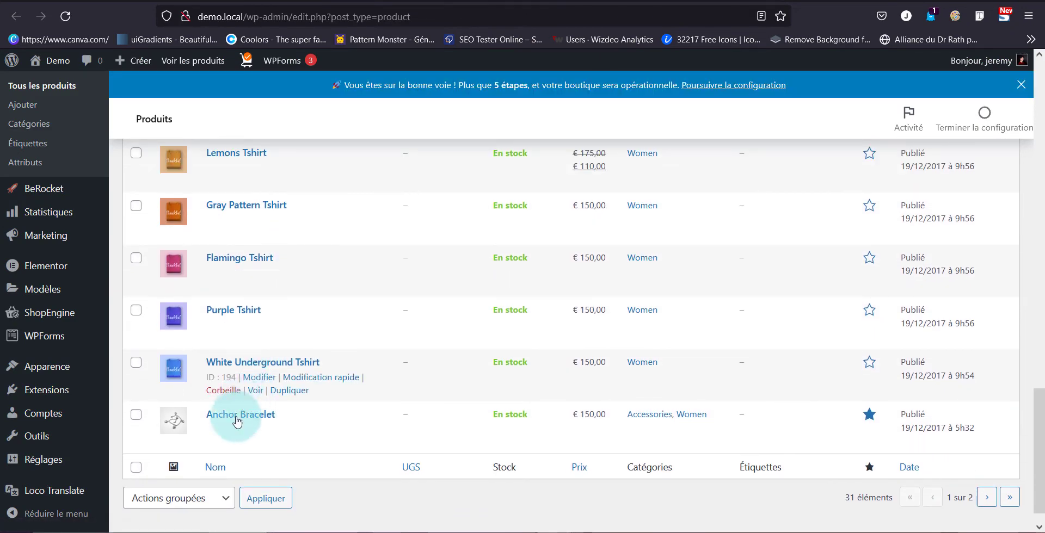
{"action": "right_click", "coordinate": [258, 430]}
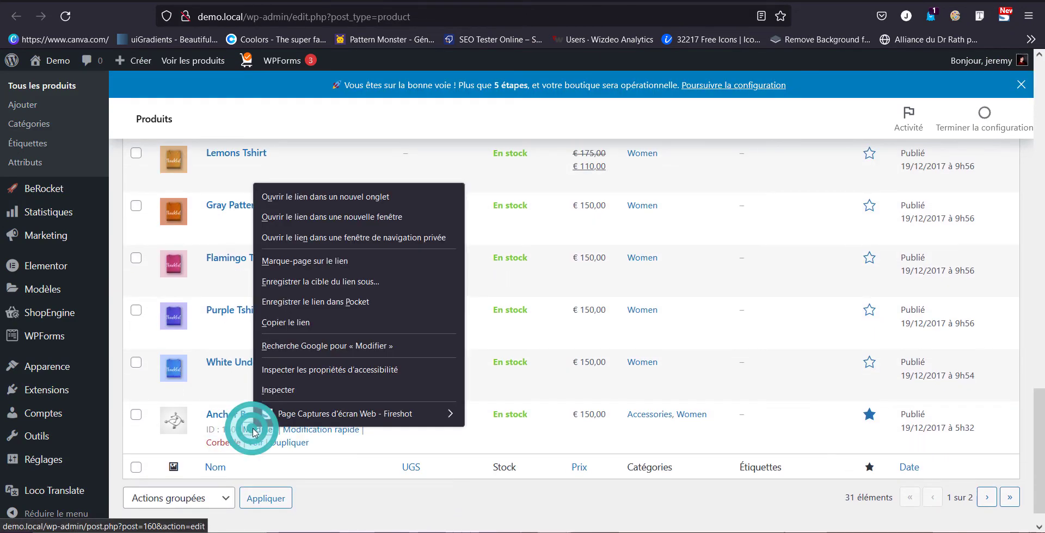
{"action": "left_click", "coordinate": [317, 200]}
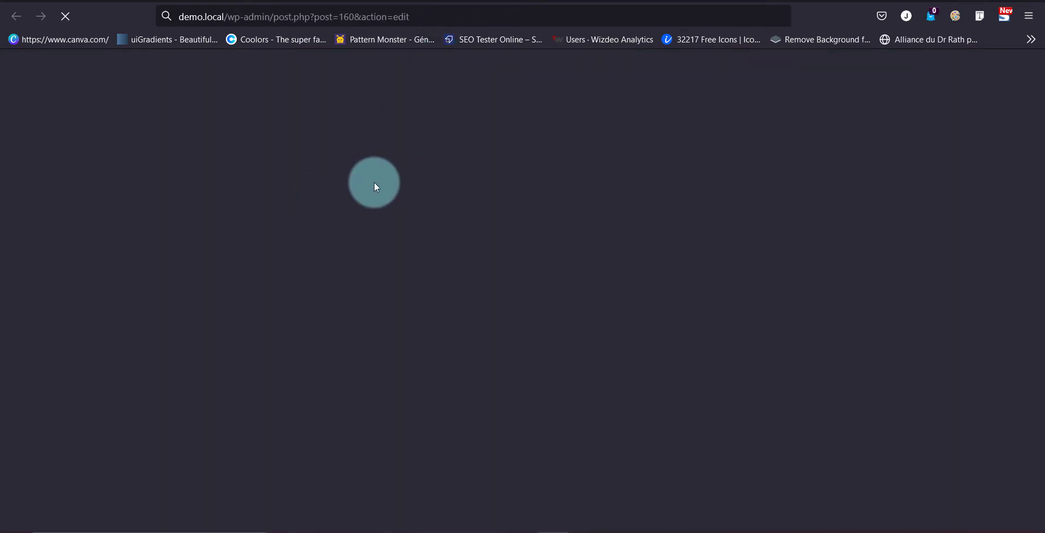
Add Flamingo Tshirt as a cross-sell in the Anchor Bracelet's linked products and update the product.
{"action": "scroll", "coordinate": [401, 238], "scroll_direction": "down", "scroll_amount": 5}
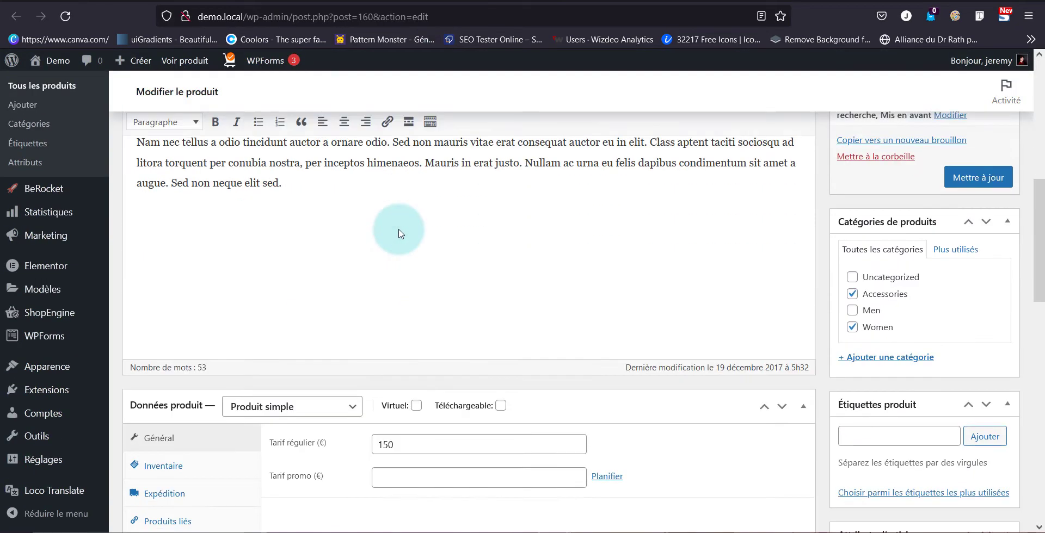
{"action": "scroll", "coordinate": [399, 234], "scroll_direction": "down", "scroll_amount": 3}
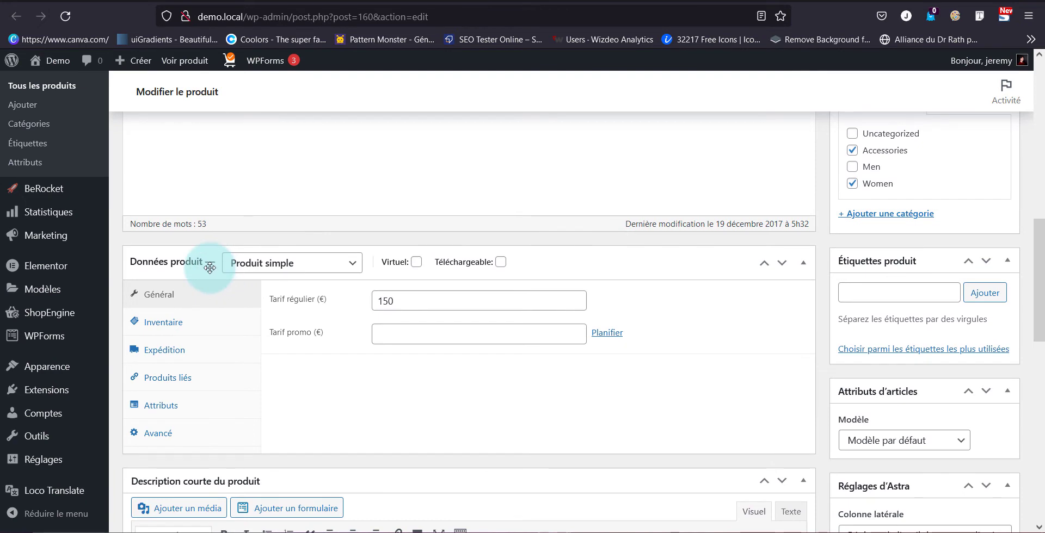
{"action": "left_click", "coordinate": [187, 377]}
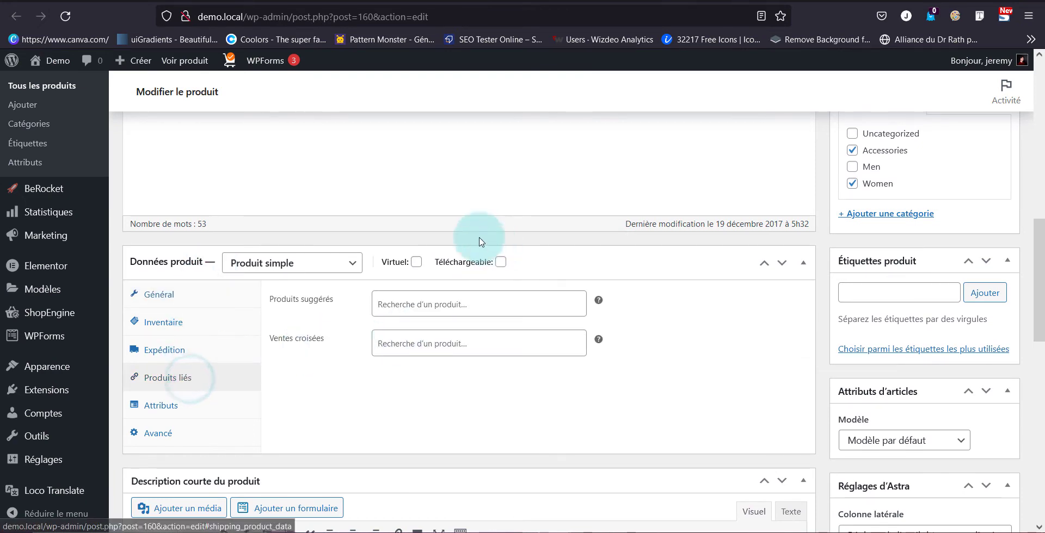
{"action": "left_click", "coordinate": [433, 338]}
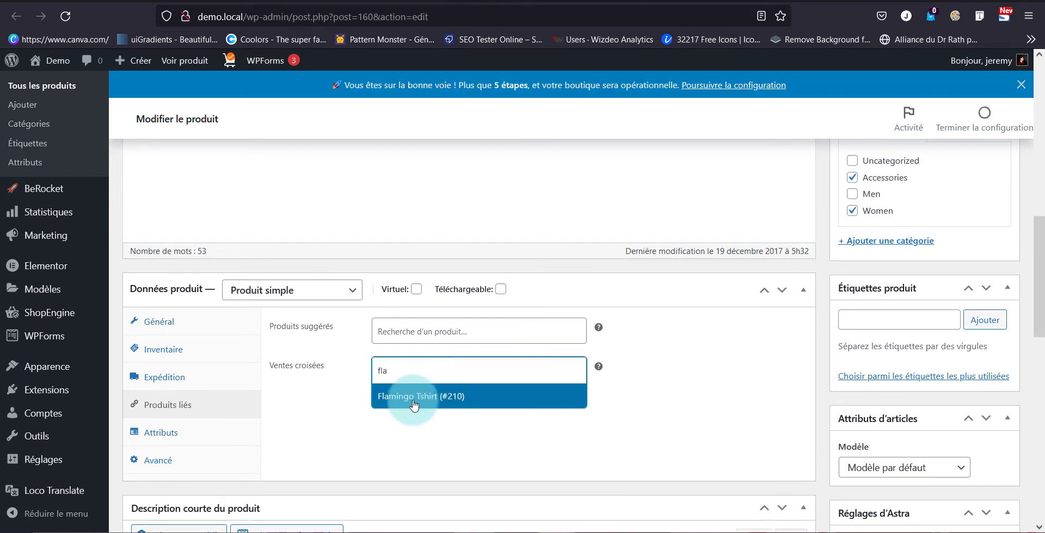
{"action": "left_click", "coordinate": [416, 401]}
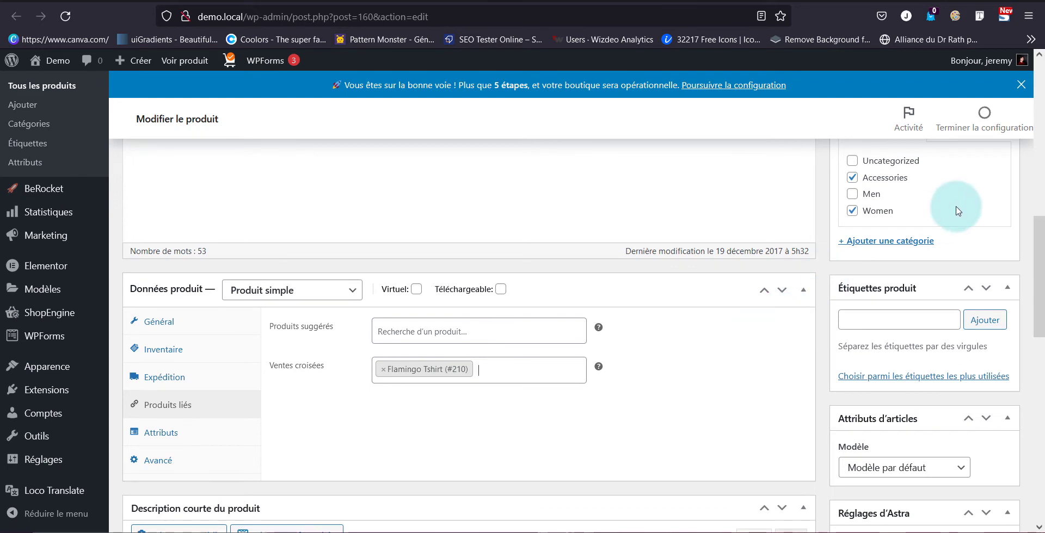
{"action": "scroll", "coordinate": [958, 212], "scroll_direction": "up", "scroll_amount": 4}
{"action": "left_click", "coordinate": [983, 275]}
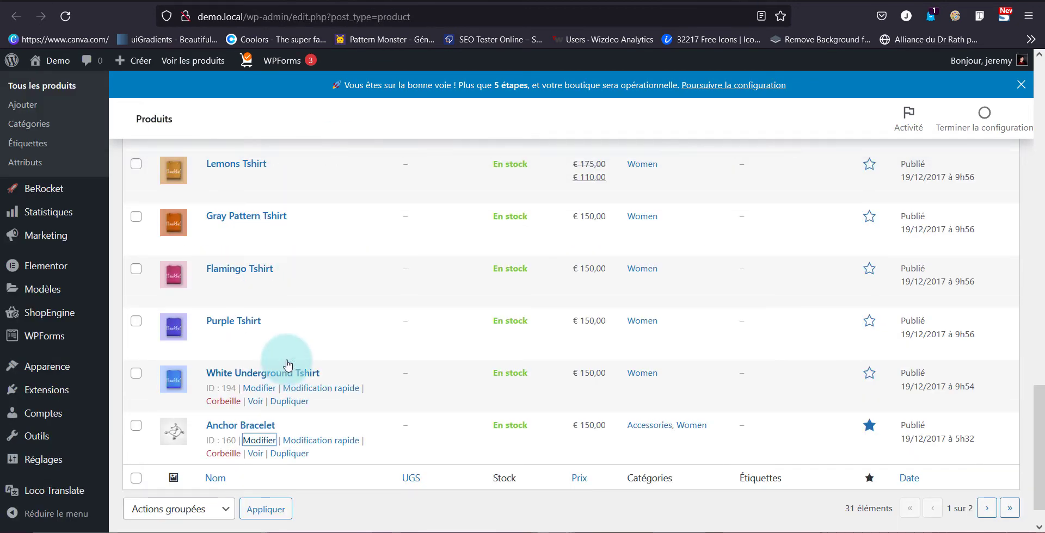
Add Blue Hoodie as a cross-sell in the linked products of DNK Black Shoes and update the product.
{"action": "scroll", "coordinate": [288, 381], "scroll_direction": "up", "scroll_amount": 6}
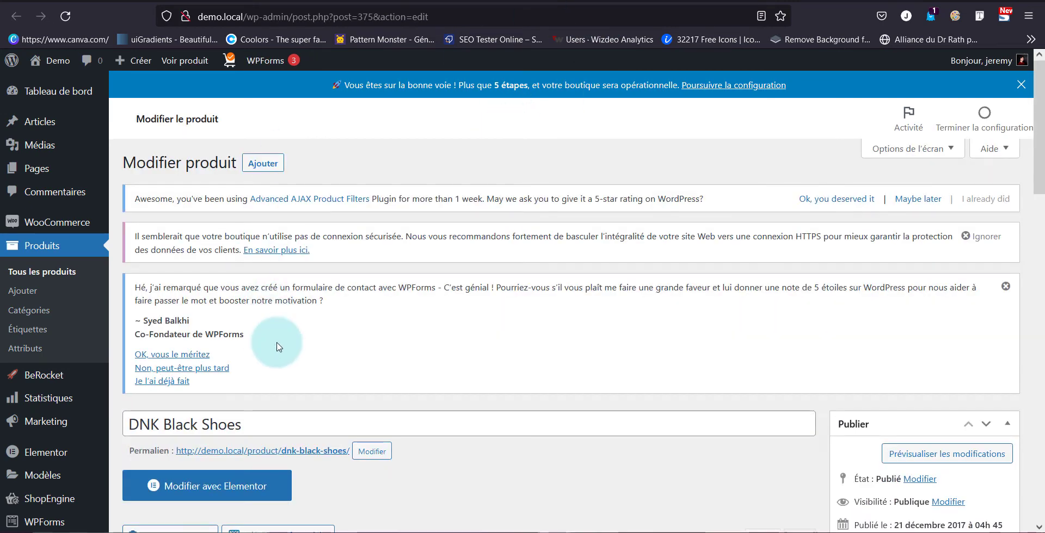
{"action": "scroll", "coordinate": [275, 345], "scroll_direction": "down", "scroll_amount": 5}
{"action": "scroll", "coordinate": [275, 345], "scroll_direction": "down", "scroll_amount": 5}
{"action": "left_click", "coordinate": [199, 407]}
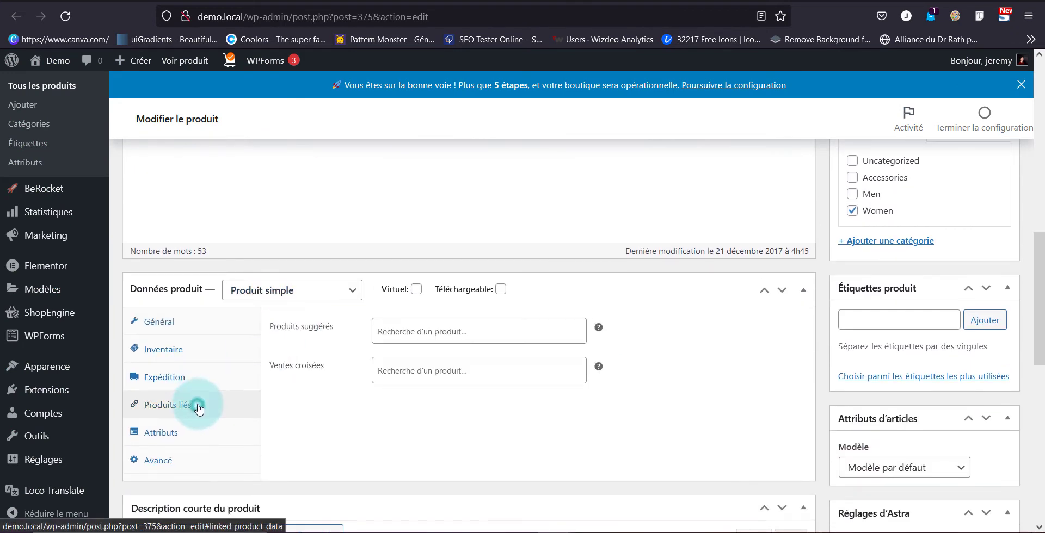
{"action": "left_click", "coordinate": [462, 370]}
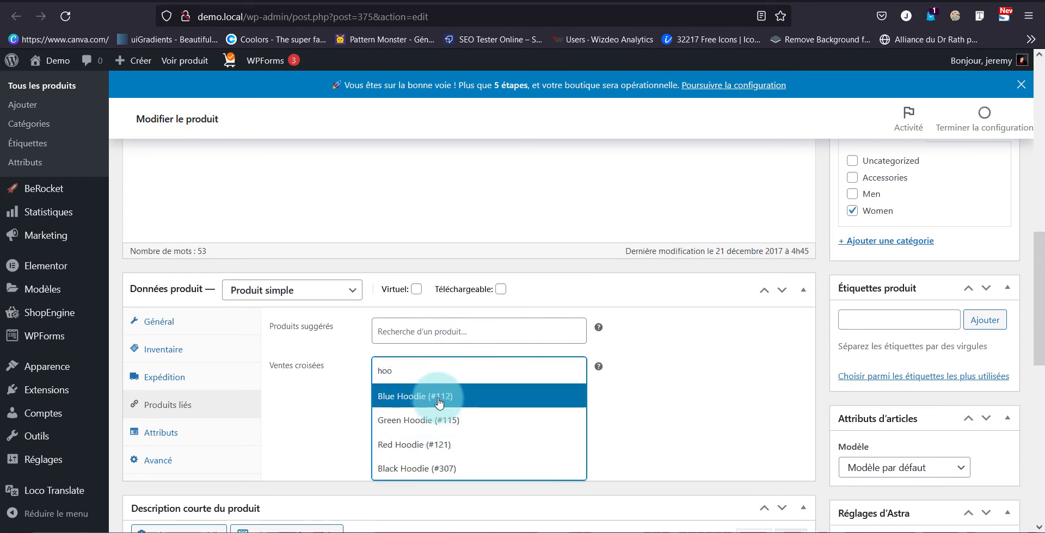
{"action": "left_click", "coordinate": [440, 403]}
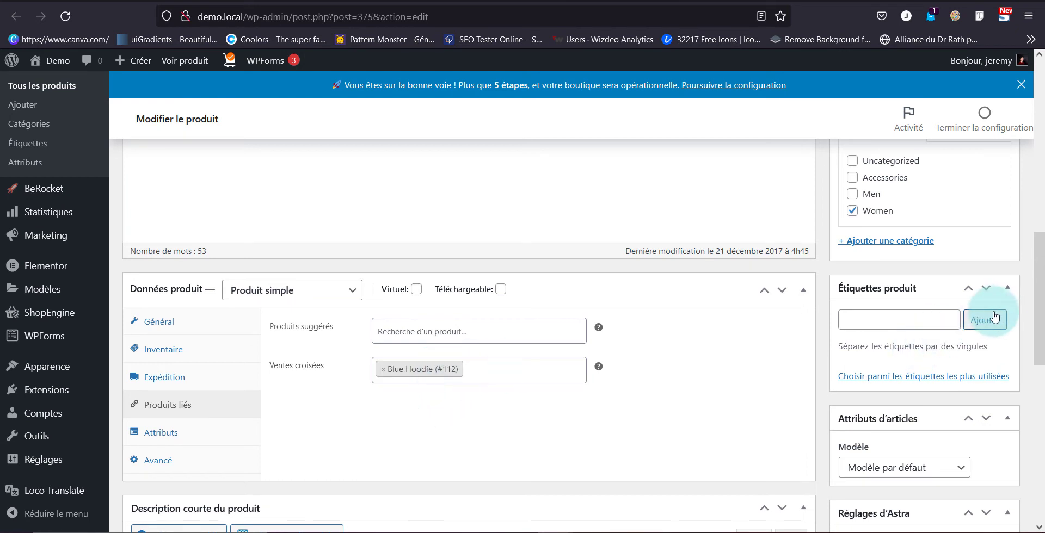
{"action": "scroll", "coordinate": [986, 313], "scroll_direction": "up", "scroll_amount": 4}
{"action": "left_click", "coordinate": [978, 277]}
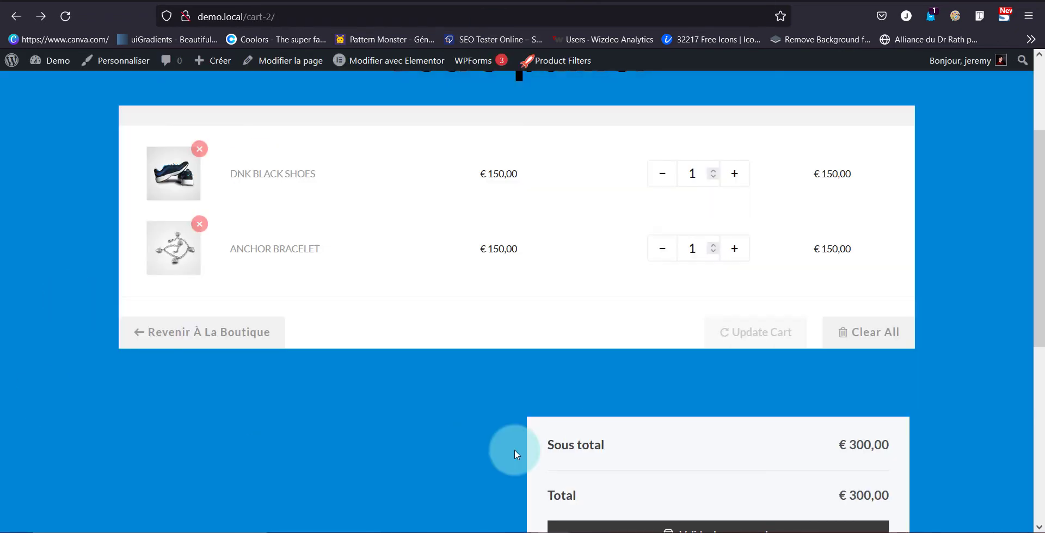
Reload the live cart page and add the Flamingo Tshirt from the cross-sell products to the cart.
{"action": "left_click", "coordinate": [61, 20]}
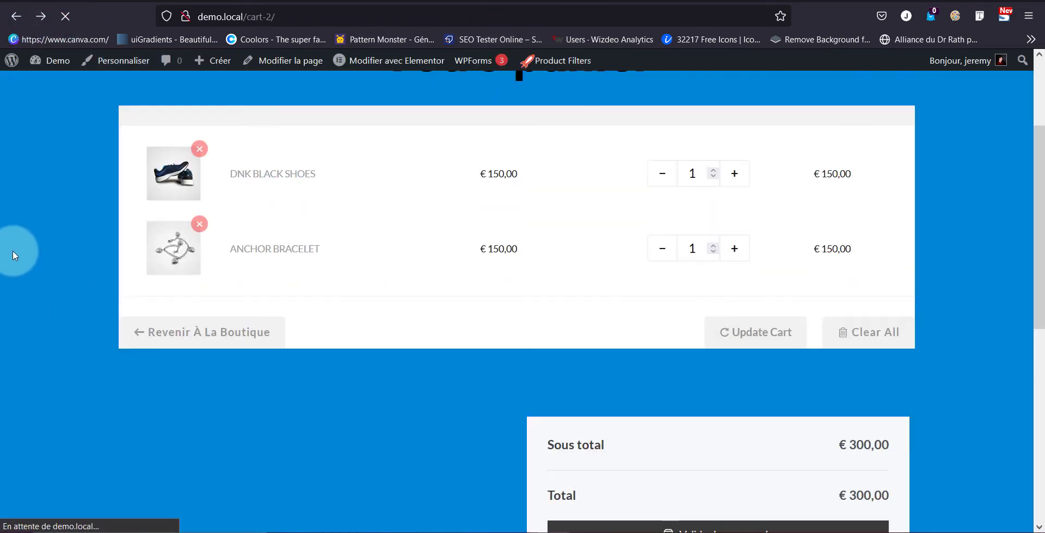
{"action": "scroll", "coordinate": [12, 250], "scroll_direction": "down", "scroll_amount": 3}
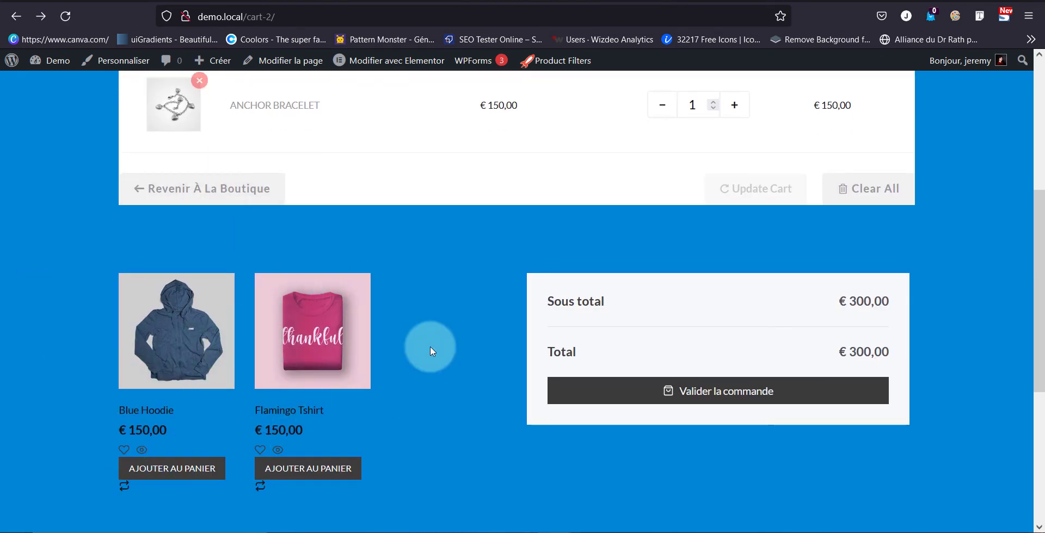
{"action": "left_click", "coordinate": [351, 469]}
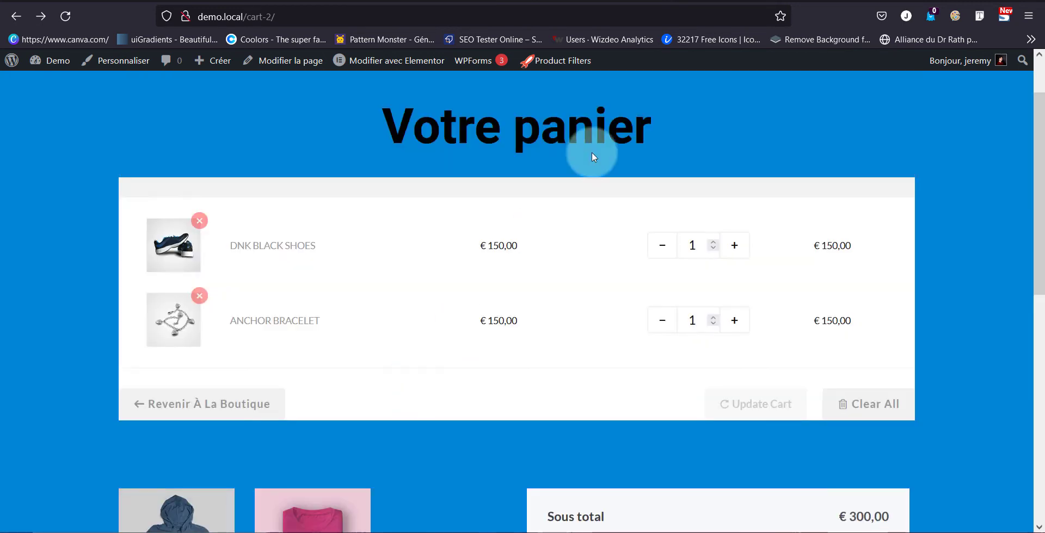
{"action": "scroll", "coordinate": [478, 263], "scroll_direction": "down", "scroll_amount": 2}
{"action": "scroll", "coordinate": [363, 362], "scroll_direction": "down", "scroll_amount": 3}
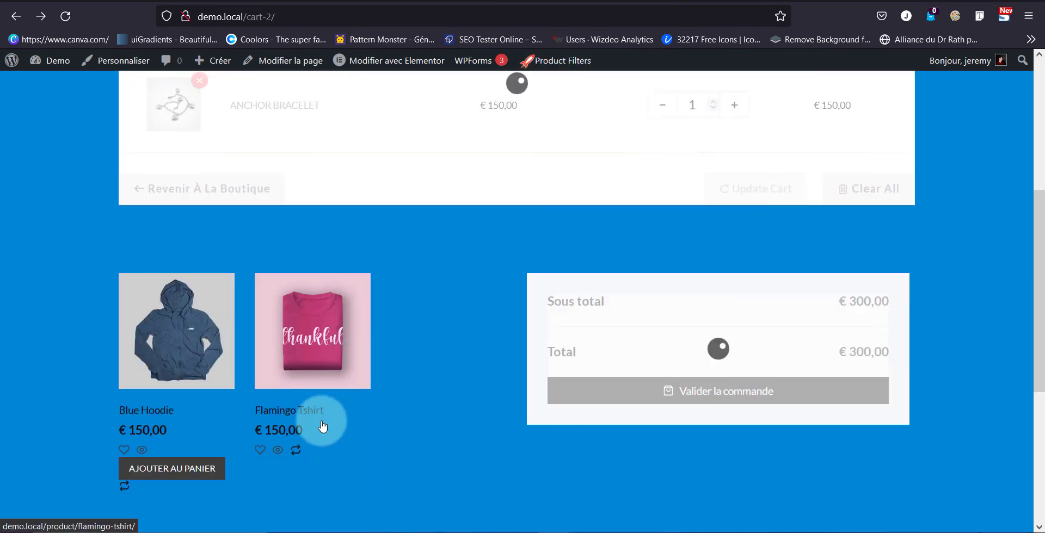
{"action": "scroll", "coordinate": [481, 283], "scroll_direction": "up", "scroll_amount": 2}
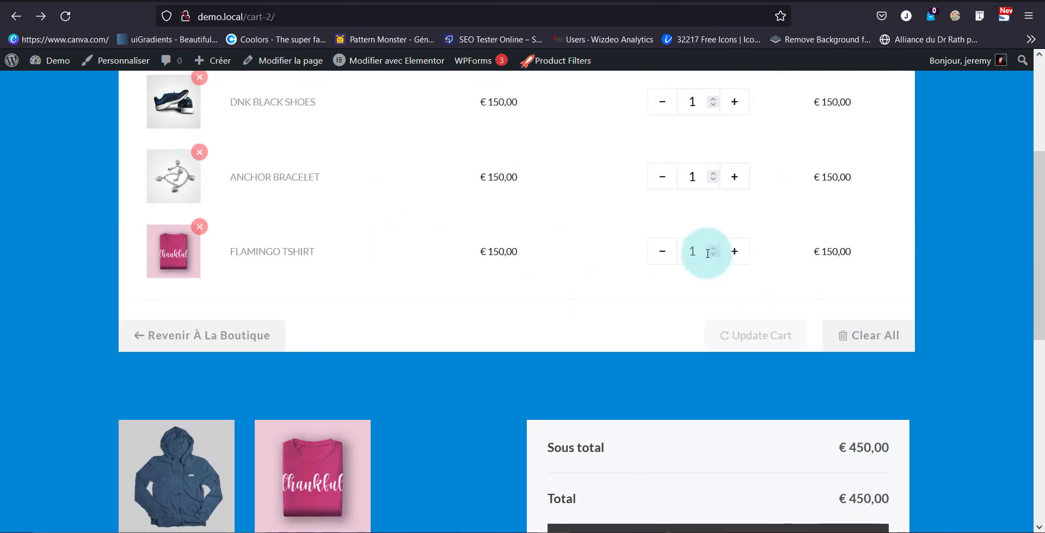
{"action": "scroll", "coordinate": [326, 319], "scroll_direction": "down", "scroll_amount": 3}
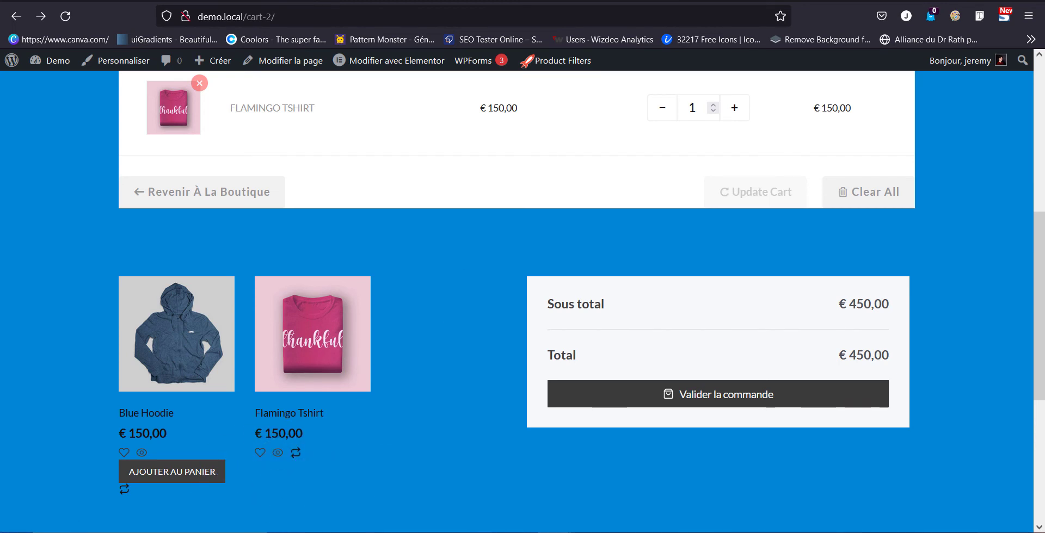
Open the ShopEngine modules page in the WordPress admin, disable the Quick View module and save the change.
{"action": "key", "text": "ctrl+Tab"}
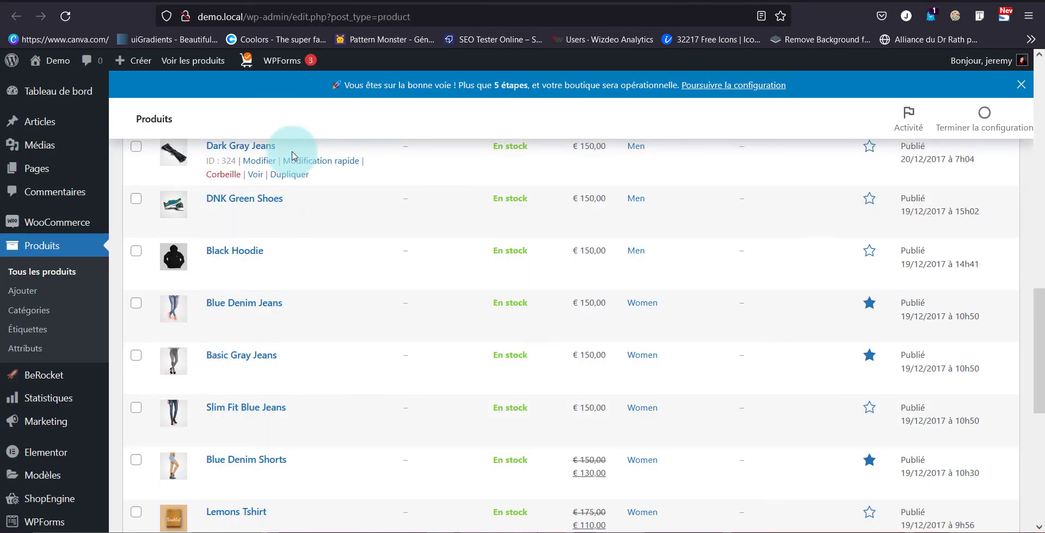
{"action": "scroll", "coordinate": [56, 479], "scroll_direction": "down", "scroll_amount": 3}
{"action": "mouse_move", "coordinate": [51, 365]}
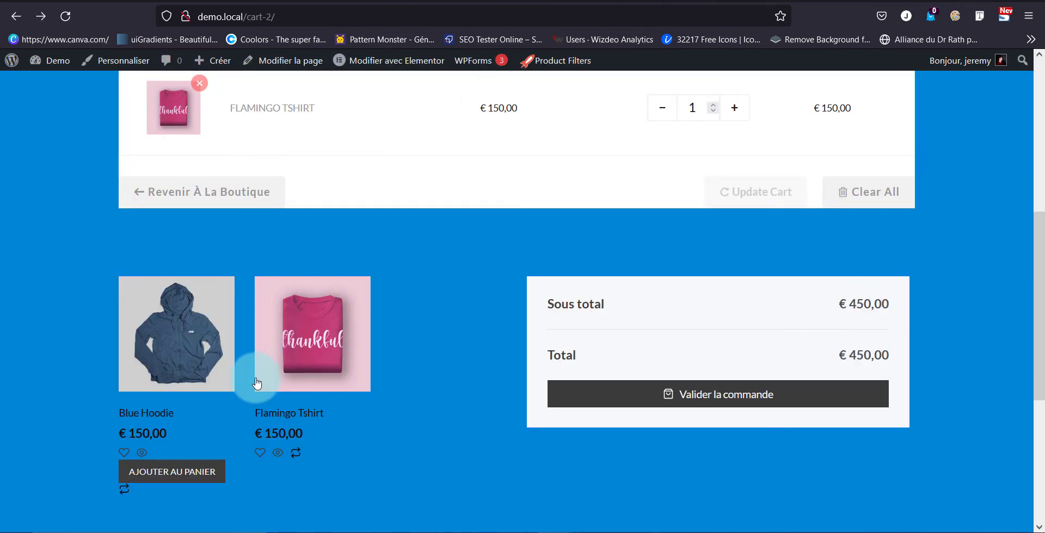
{"action": "left_click", "coordinate": [282, 472]}
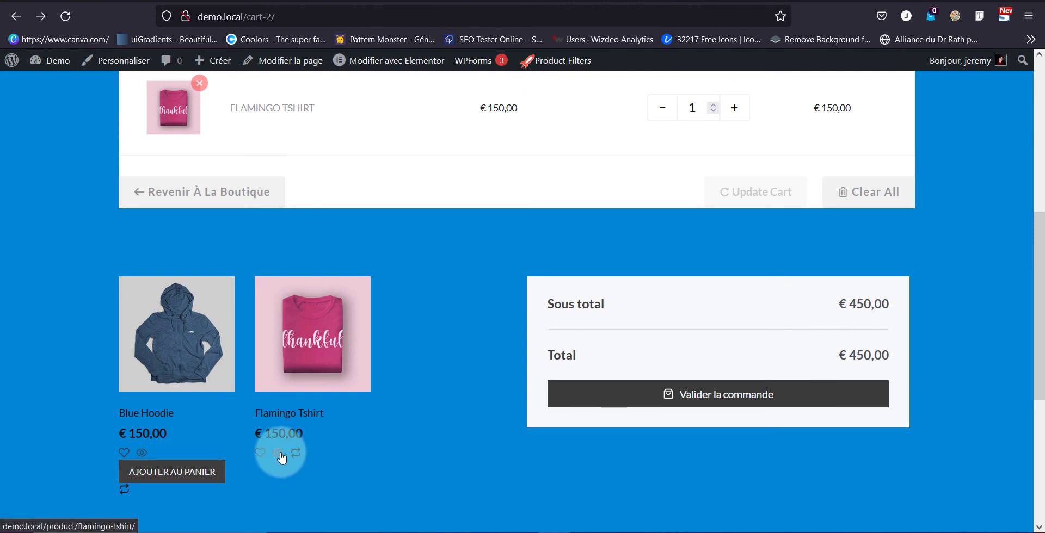
{"action": "left_click", "coordinate": [280, 454]}
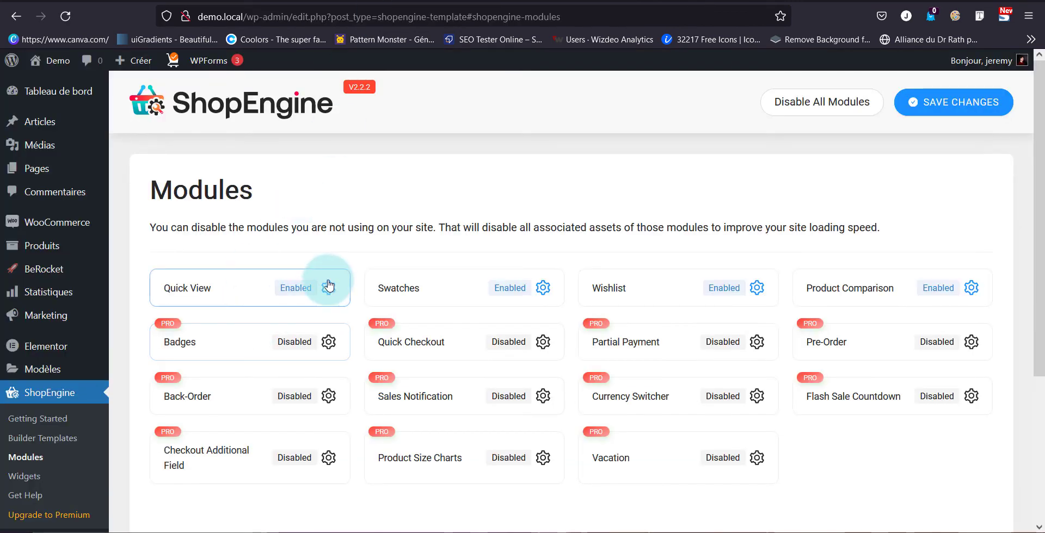
{"action": "left_click", "coordinate": [329, 287]}
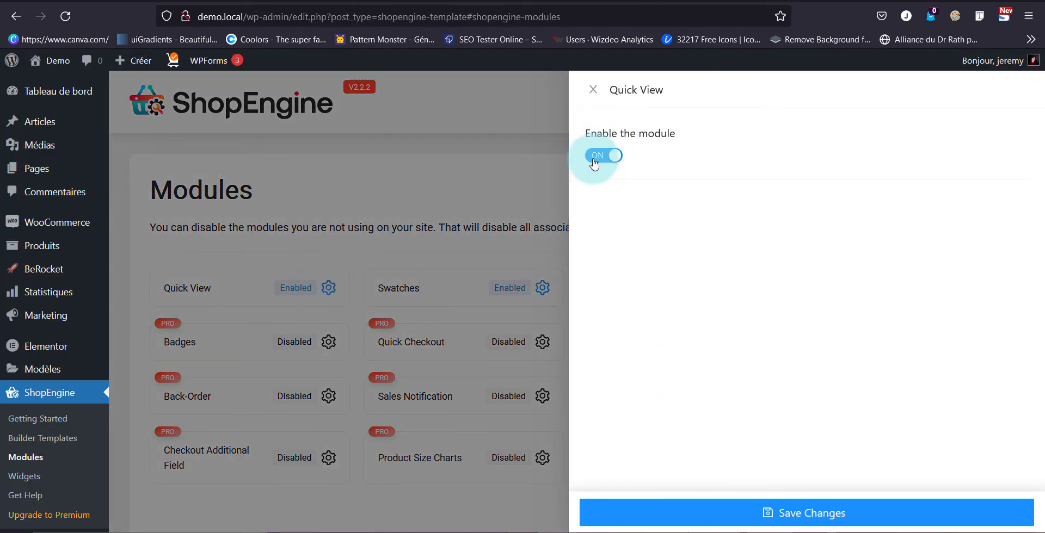
{"action": "left_click", "coordinate": [594, 90]}
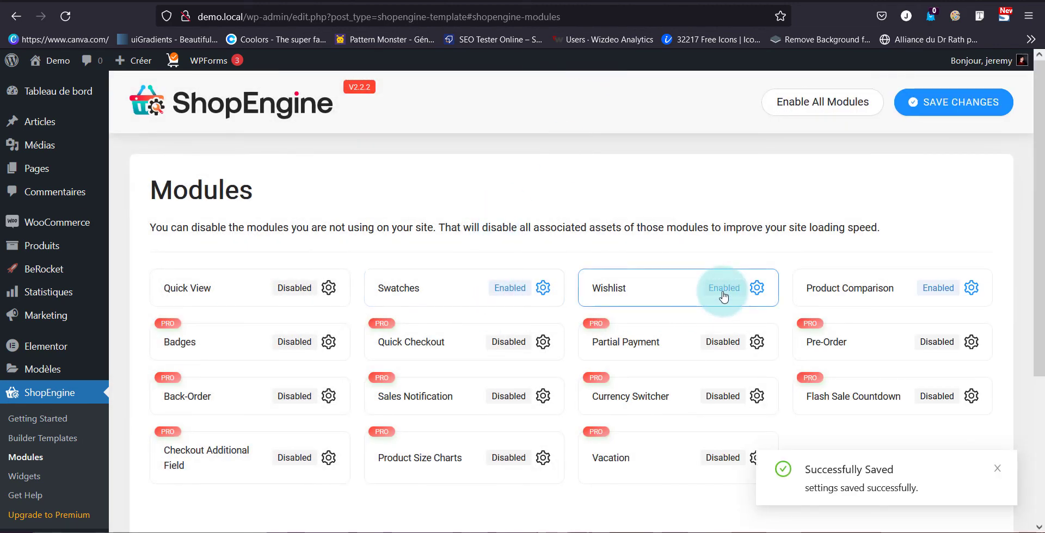
Review the Wishlist module's button placement and notification position options, disable the module and save the change.
{"action": "left_click", "coordinate": [758, 293]}
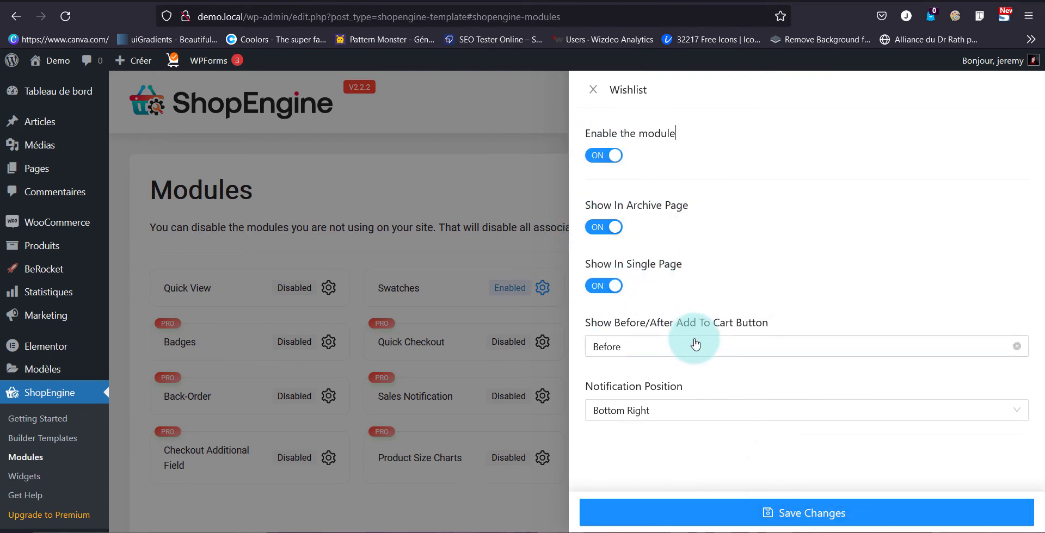
{"action": "left_click", "coordinate": [635, 353]}
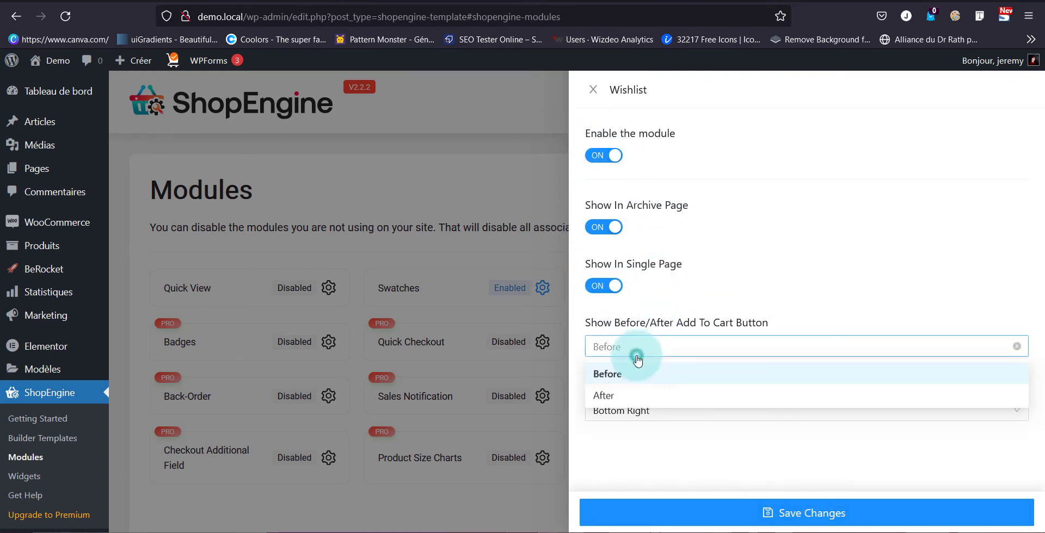
{"action": "left_click", "coordinate": [634, 359]}
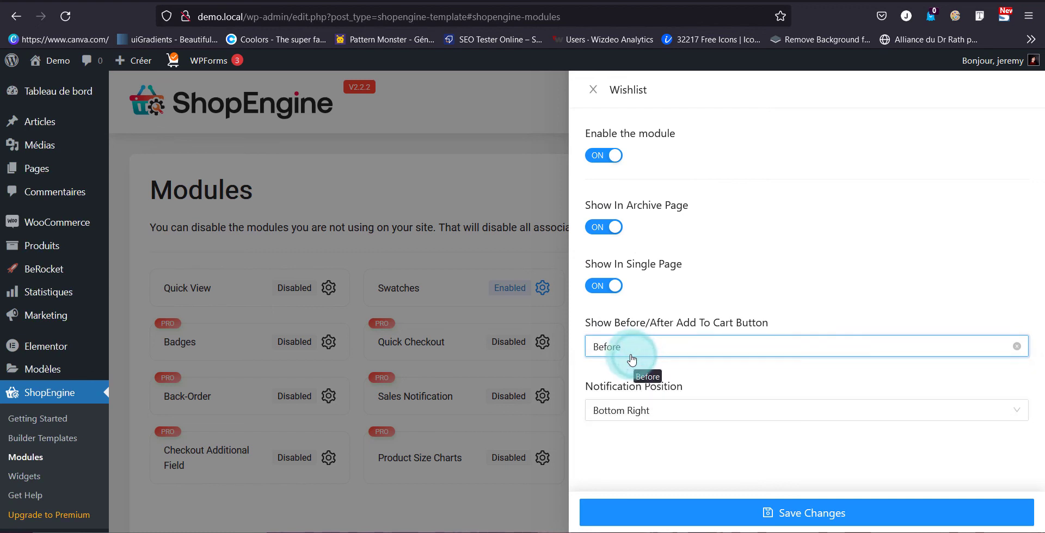
{"action": "left_click", "coordinate": [614, 410]}
{"action": "left_click", "coordinate": [611, 411]}
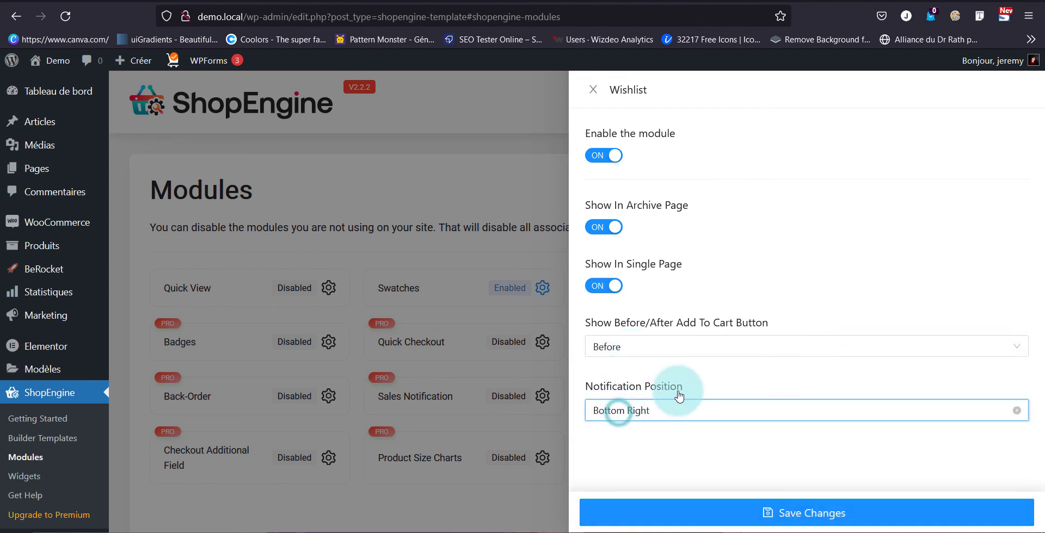
{"action": "left_click", "coordinate": [600, 158]}
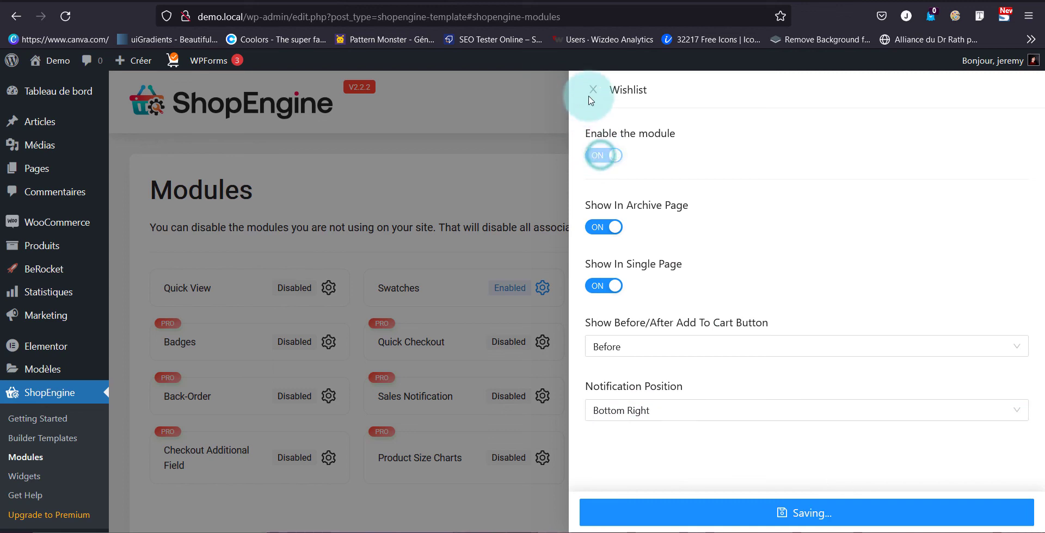
{"action": "left_click", "coordinate": [594, 90]}
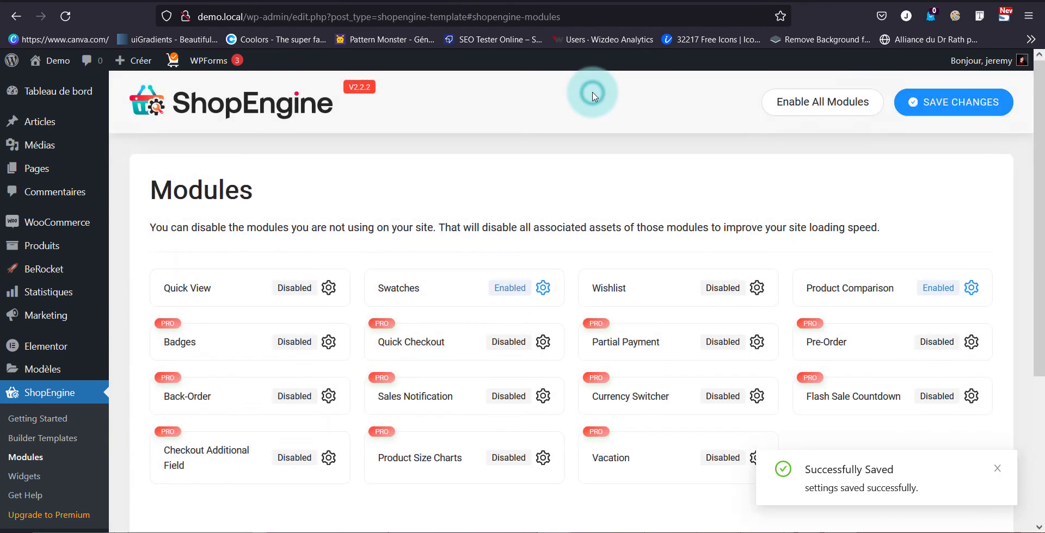
Review the Product Comparison module's display options and comparison table fields, disable the module and save the change.
{"action": "left_click", "coordinate": [972, 296]}
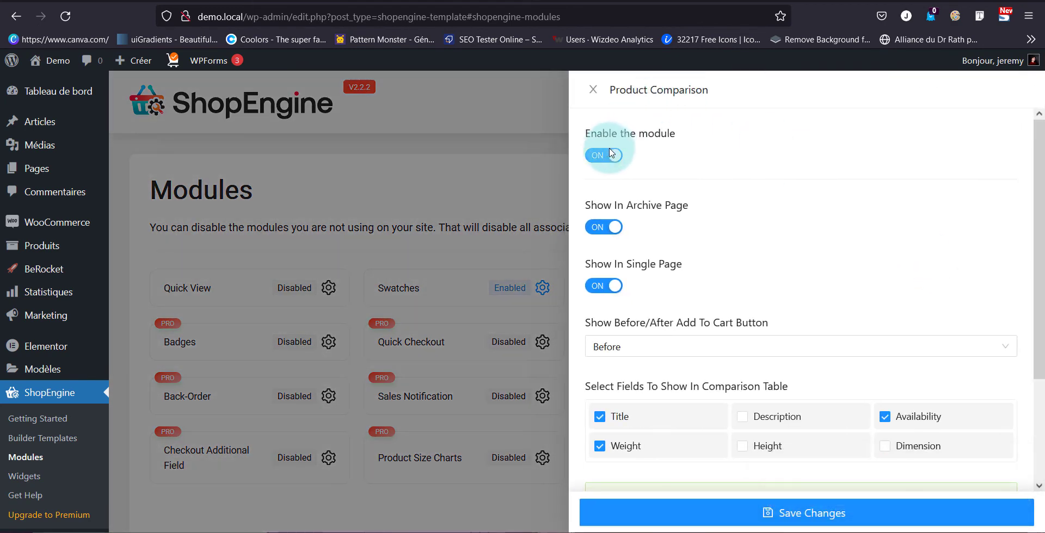
{"action": "scroll", "coordinate": [664, 379], "scroll_direction": "down", "scroll_amount": 2}
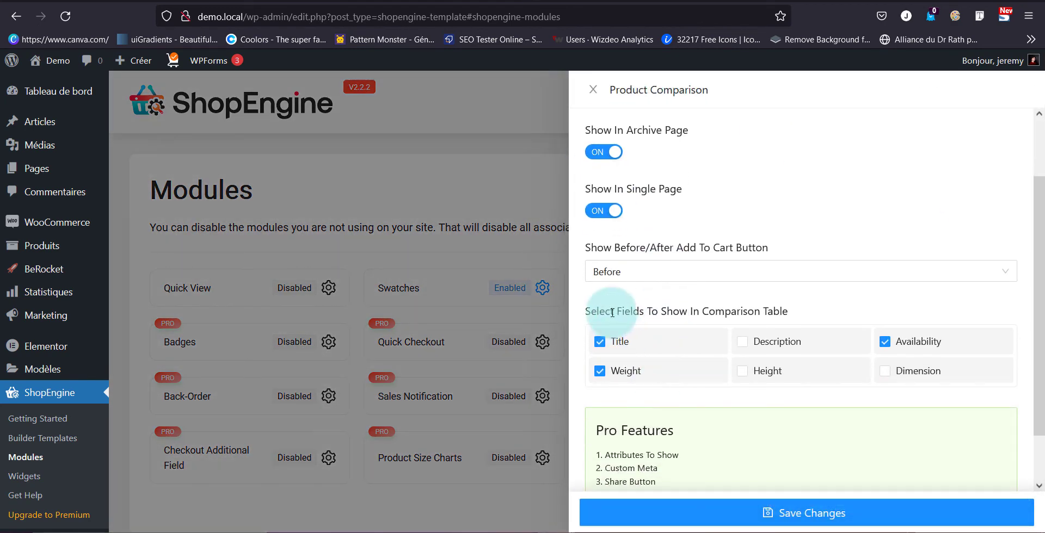
{"action": "scroll", "coordinate": [718, 474], "scroll_direction": "down", "scroll_amount": 1}
{"action": "scroll", "coordinate": [707, 466], "scroll_direction": "up", "scroll_amount": 3}
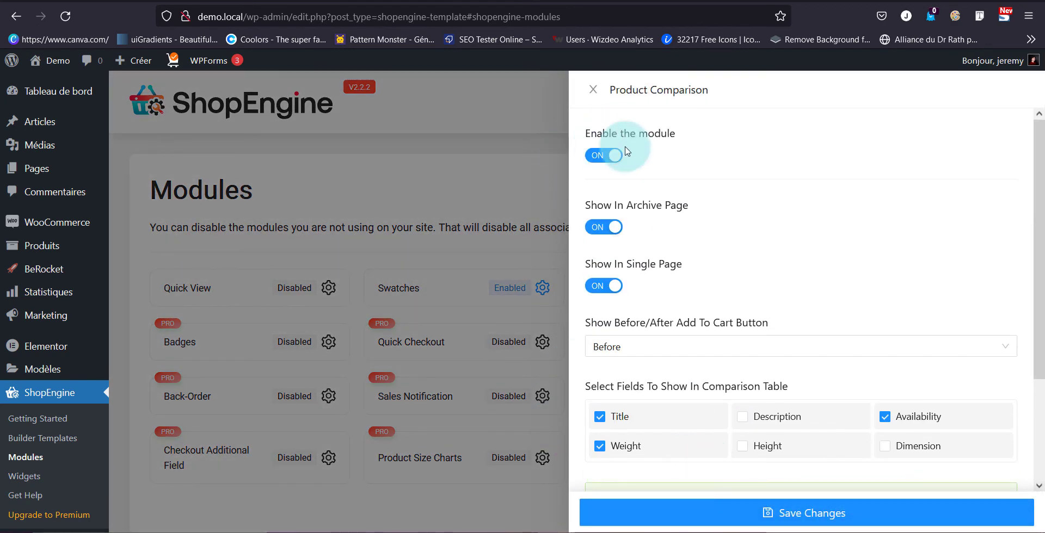
{"action": "left_click", "coordinate": [605, 155]}
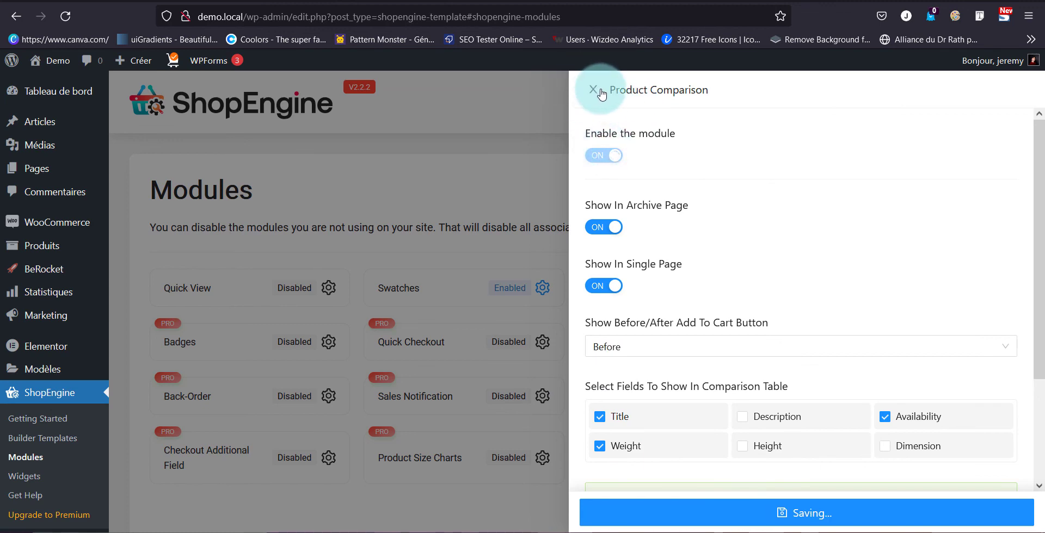
{"action": "left_click", "coordinate": [601, 94]}
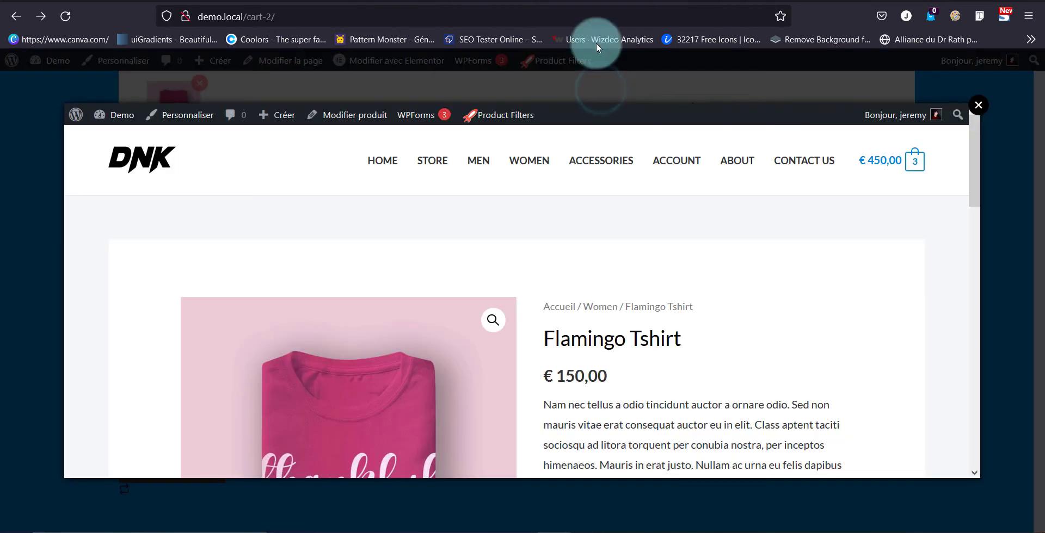
Close the Flamingo Tshirt quick view on the live cart page, then reload the page and check the cross-sell products and cart items.
{"action": "scroll", "coordinate": [606, 280], "scroll_direction": "down", "scroll_amount": 10}
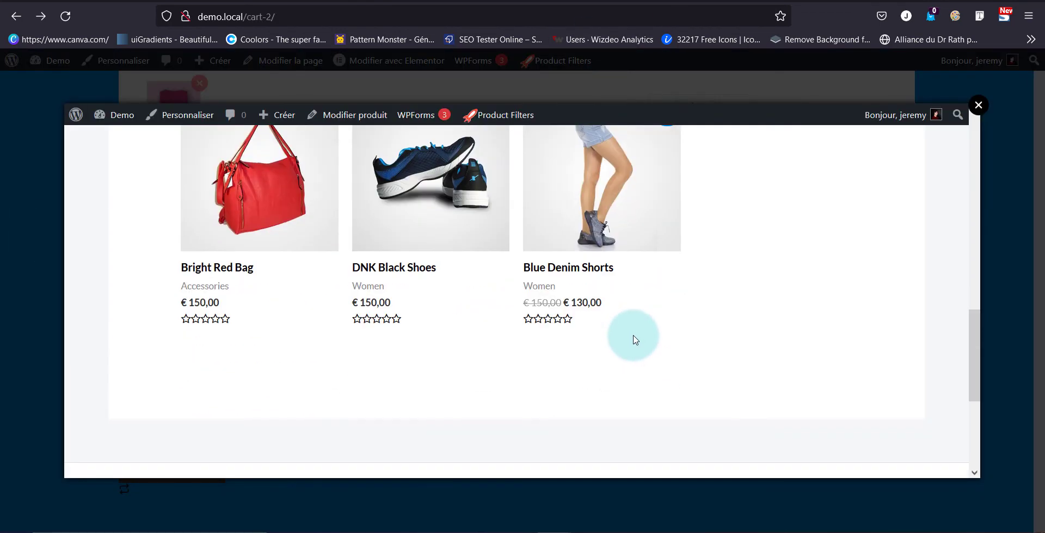
{"action": "scroll", "coordinate": [631, 340], "scroll_direction": "up", "scroll_amount": 10}
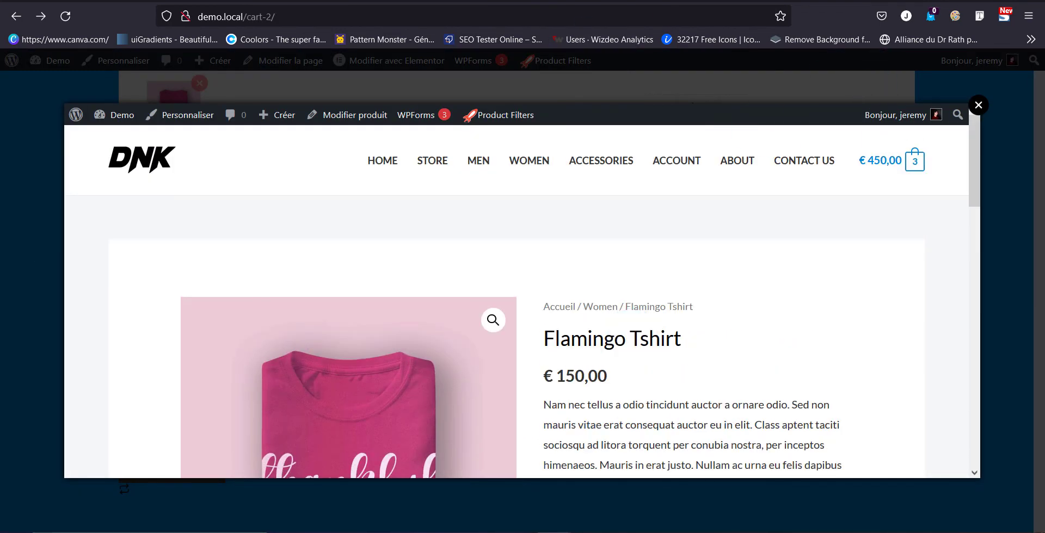
{"action": "left_click", "coordinate": [976, 108]}
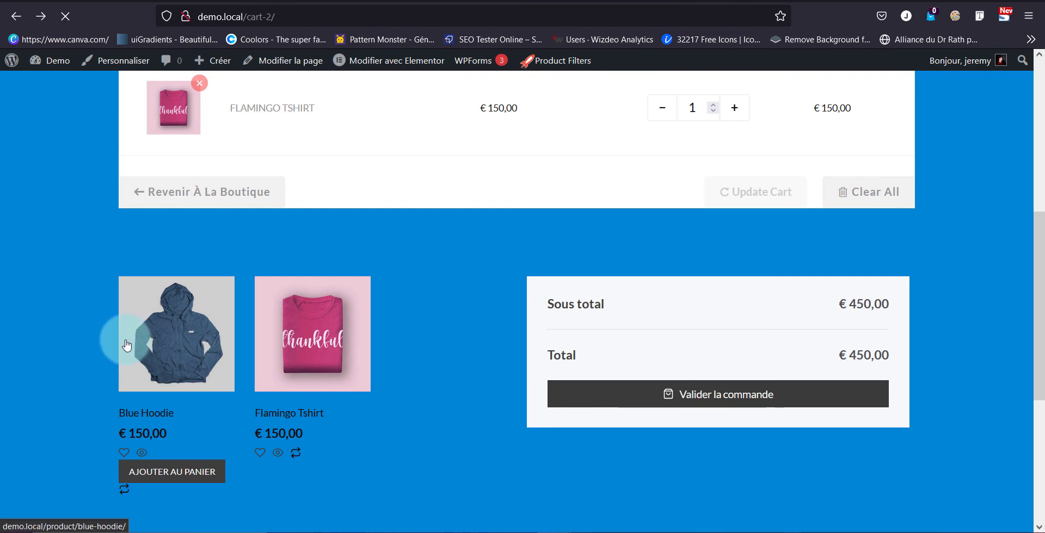
{"action": "scroll", "coordinate": [92, 327], "scroll_direction": "down", "scroll_amount": 1}
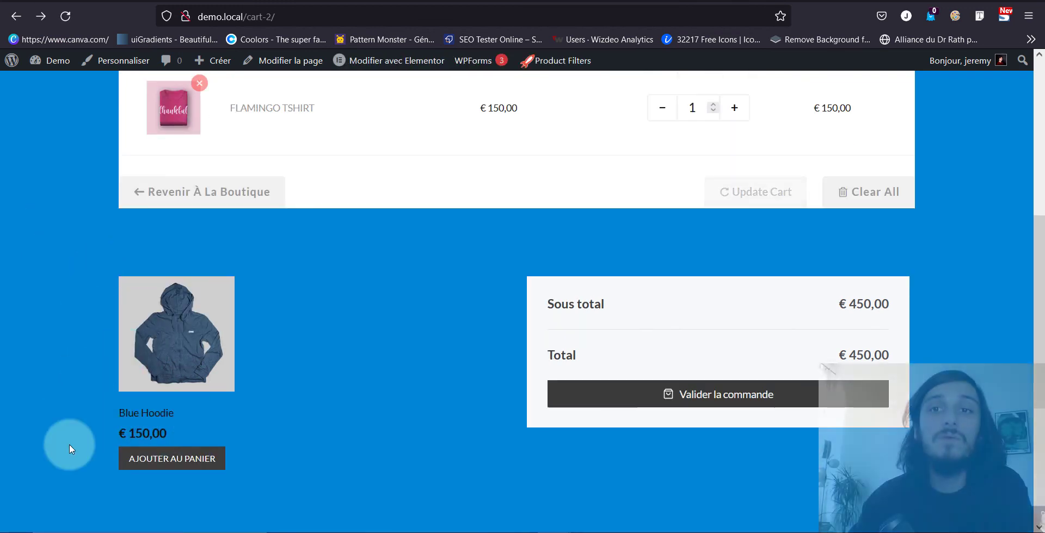
{"action": "scroll", "coordinate": [189, 375], "scroll_direction": "up", "scroll_amount": 4}
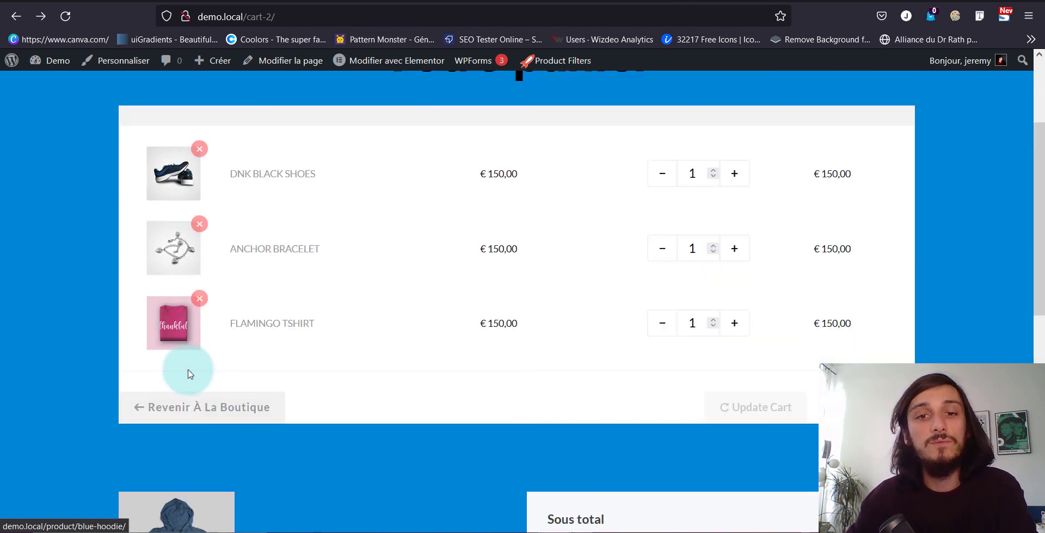